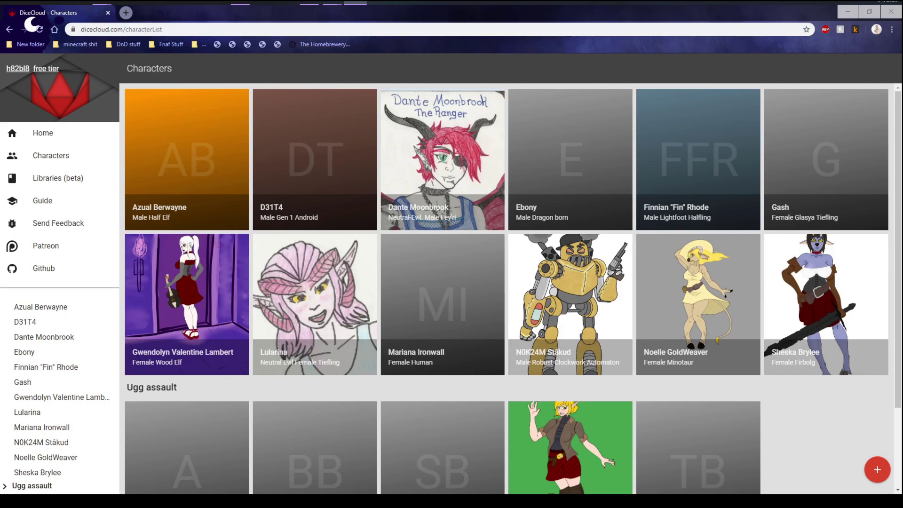
Start a new character and enter the name MrCalypso
{"action": "scroll", "coordinate": [899, 284], "scroll_direction": "down", "scroll_amount": 2}
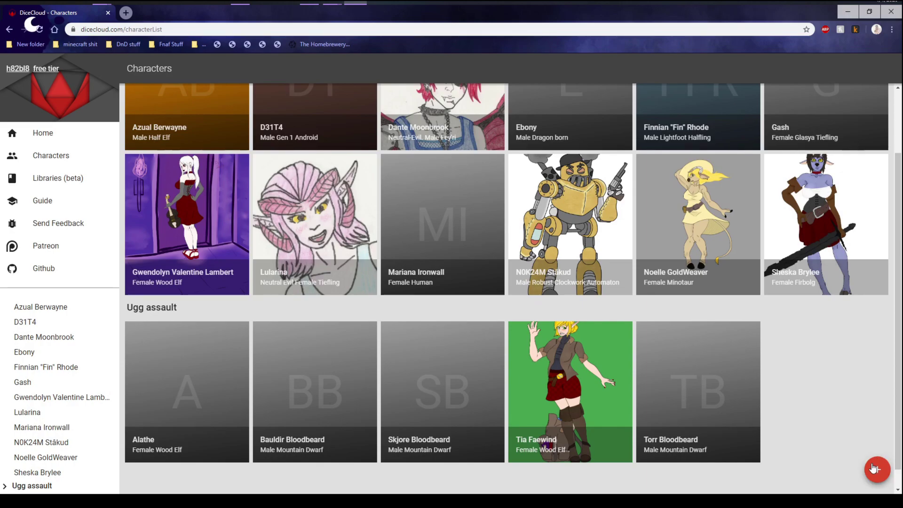
{"action": "left_click", "coordinate": [874, 469]}
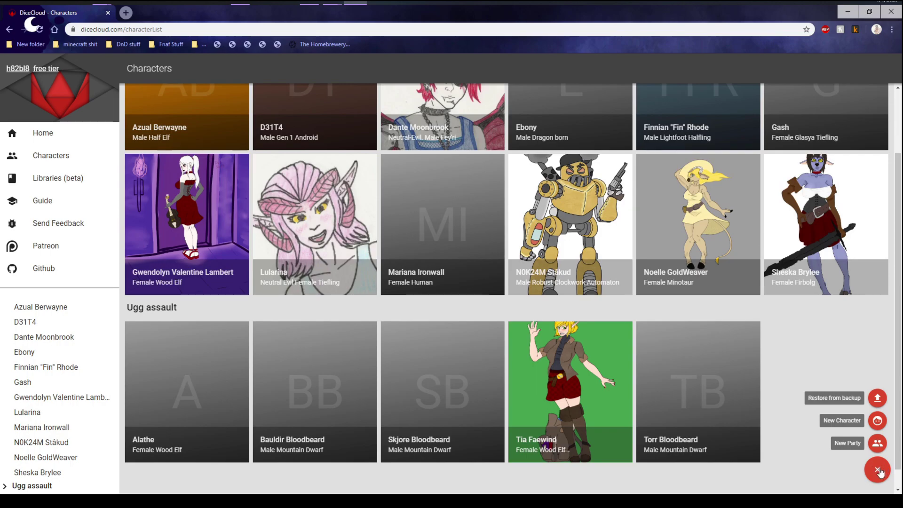
{"action": "left_click", "coordinate": [877, 421]}
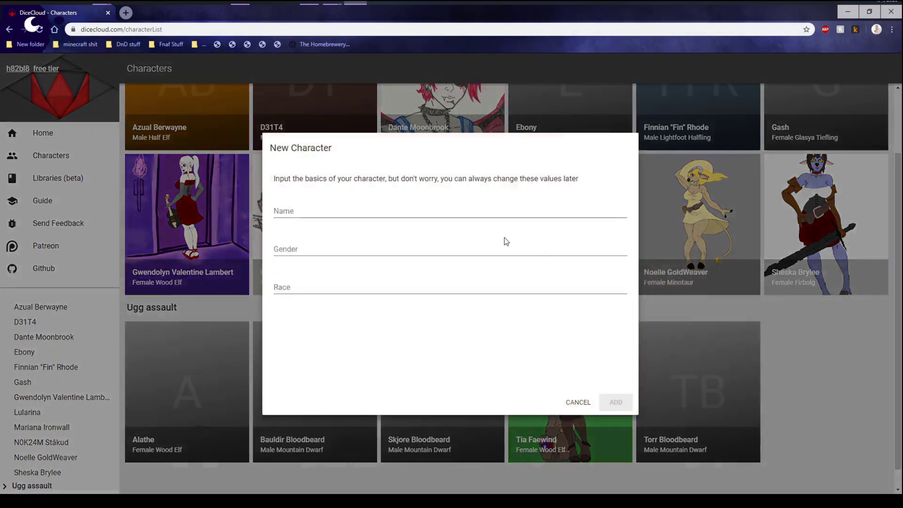
{"action": "left_click", "coordinate": [416, 210]}
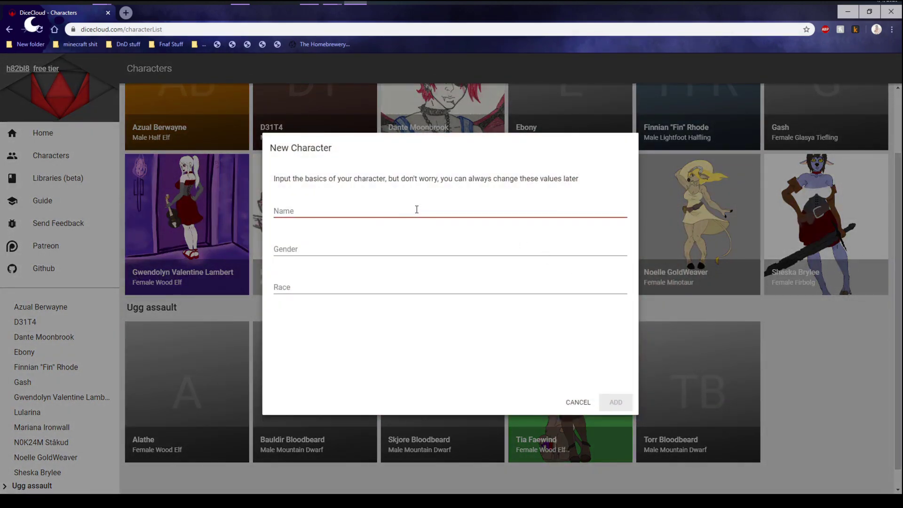
{"action": "type", "text": "MrCa"}
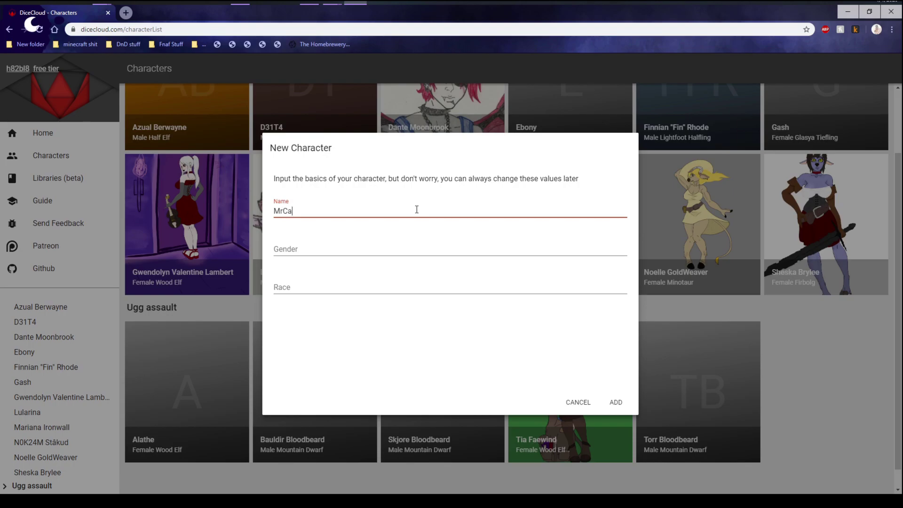
{"action": "type", "text": "lypso"}
Set the gender to Male and the race to Human, then add the character
{"action": "left_click", "coordinate": [328, 244]}
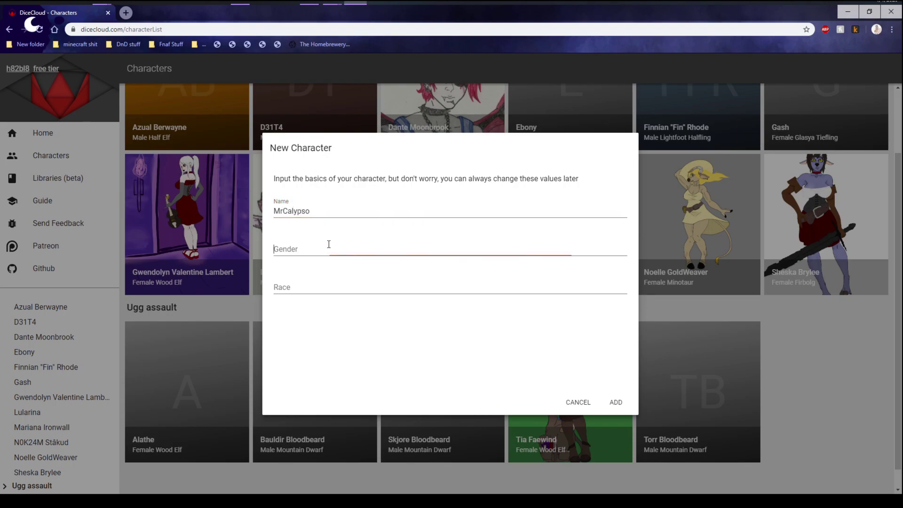
{"action": "type", "text": "MAle"}
{"action": "key", "text": "Tab"}
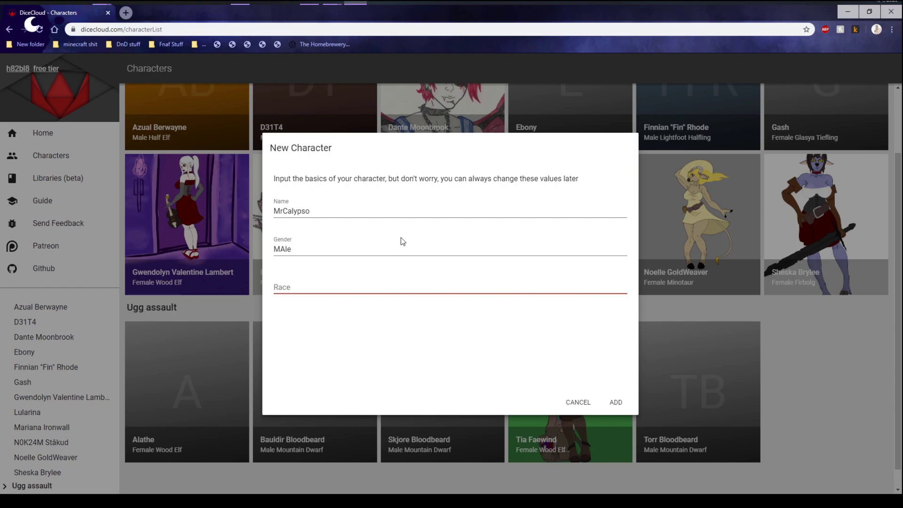
{"action": "left_click", "coordinate": [389, 246]}
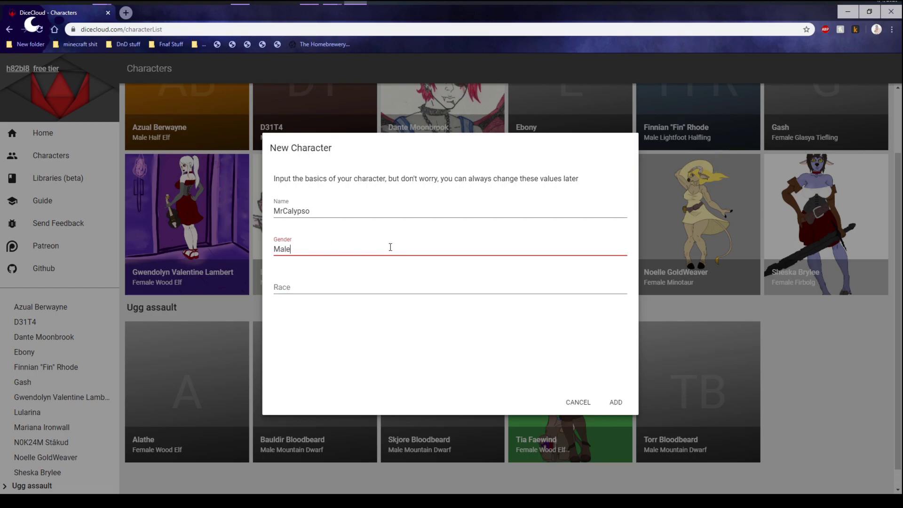
{"action": "key", "text": "Tab"}
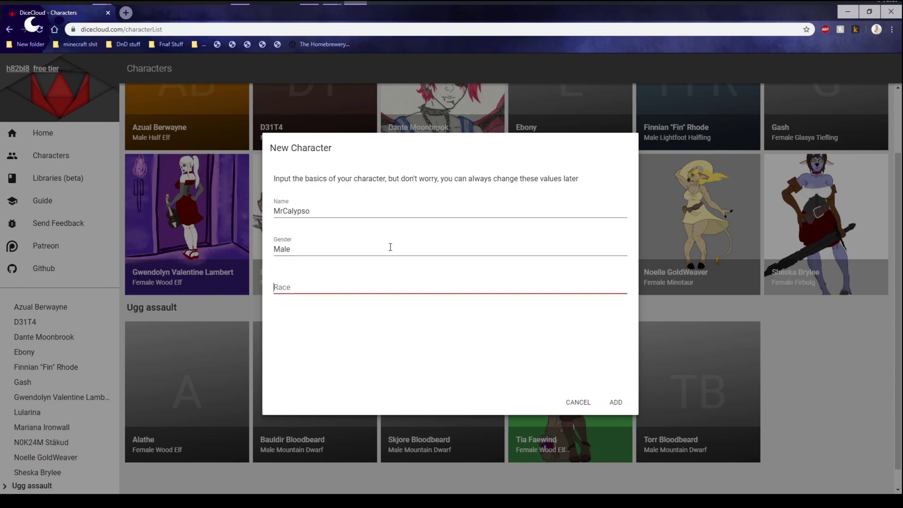
{"action": "type", "text": "Human"}
{"action": "left_click", "coordinate": [615, 402]}
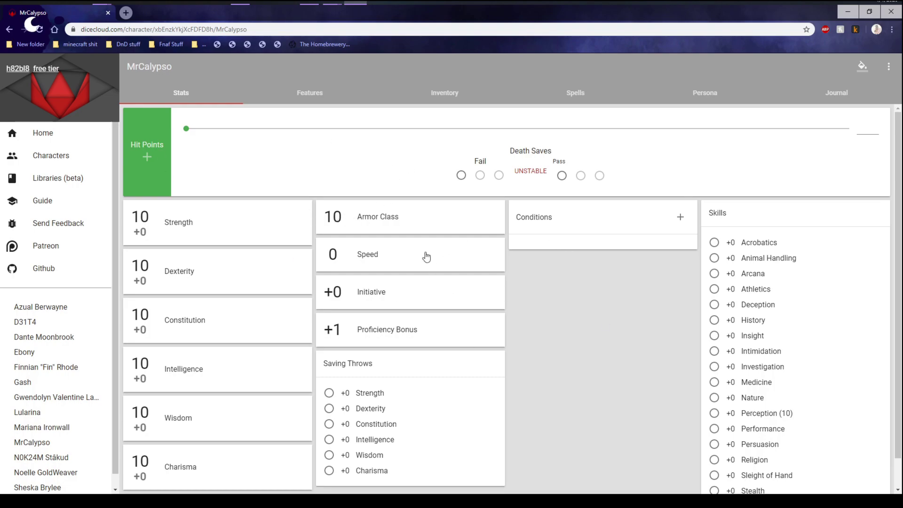
{"action": "scroll", "coordinate": [365, 241], "scroll_direction": "down", "scroll_amount": 1}
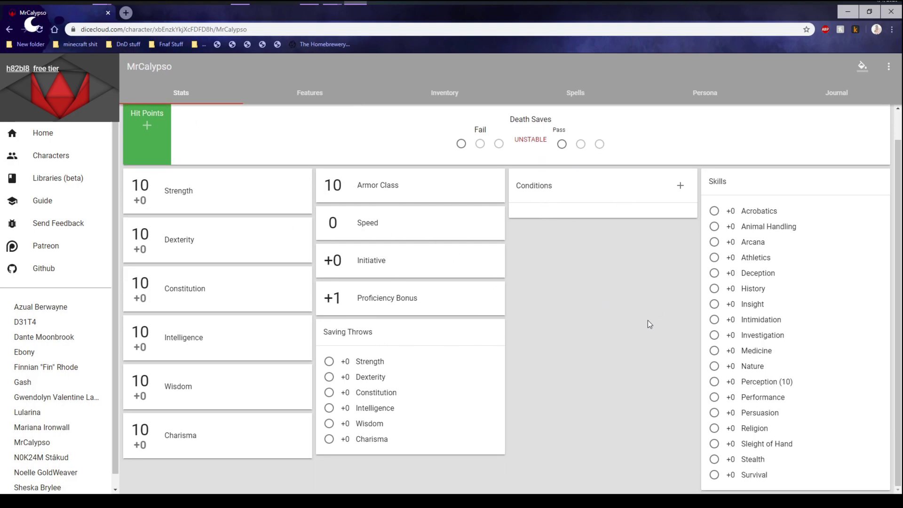
{"action": "scroll", "coordinate": [470, 292], "scroll_direction": "up", "scroll_amount": 1}
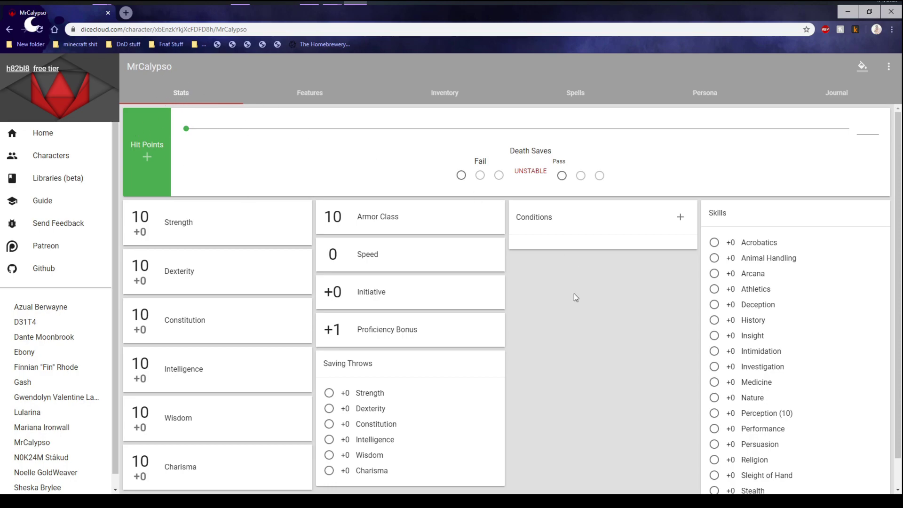
{"action": "scroll", "coordinate": [179, 243], "scroll_direction": "down", "scroll_amount": 1}
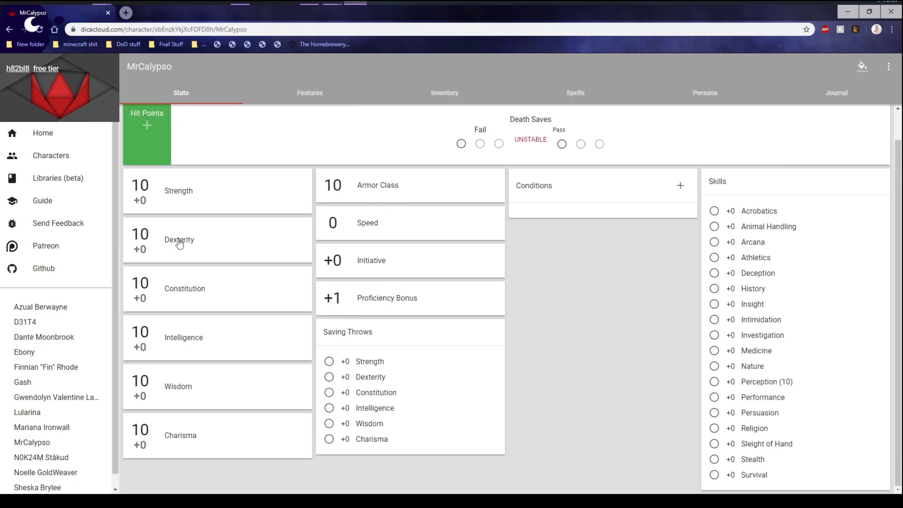
{"action": "scroll", "coordinate": [451, 269], "scroll_direction": "up", "scroll_amount": 1}
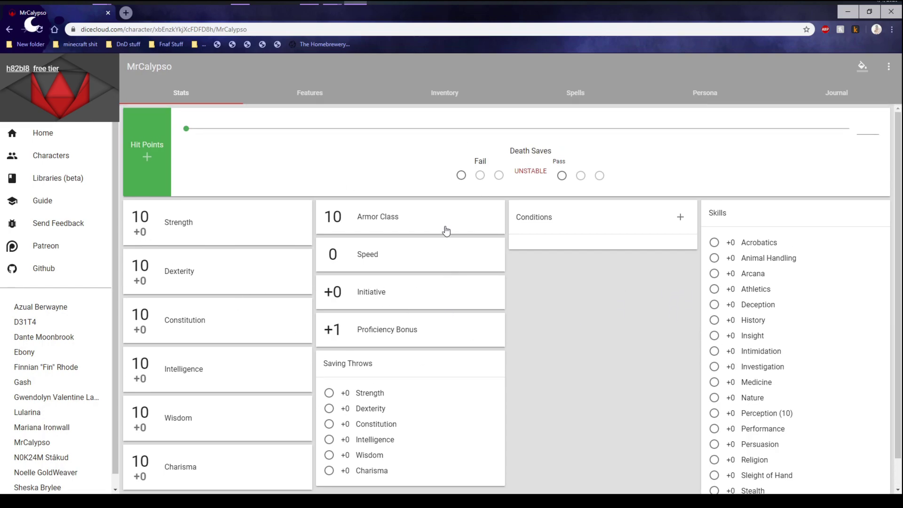
{"action": "scroll", "coordinate": [461, 317], "scroll_direction": "down", "scroll_amount": 1}
{"action": "scroll", "coordinate": [538, 323], "scroll_direction": "up", "scroll_amount": 1}
Open the Human race from the Journal page for editing
{"action": "left_click", "coordinate": [843, 100]}
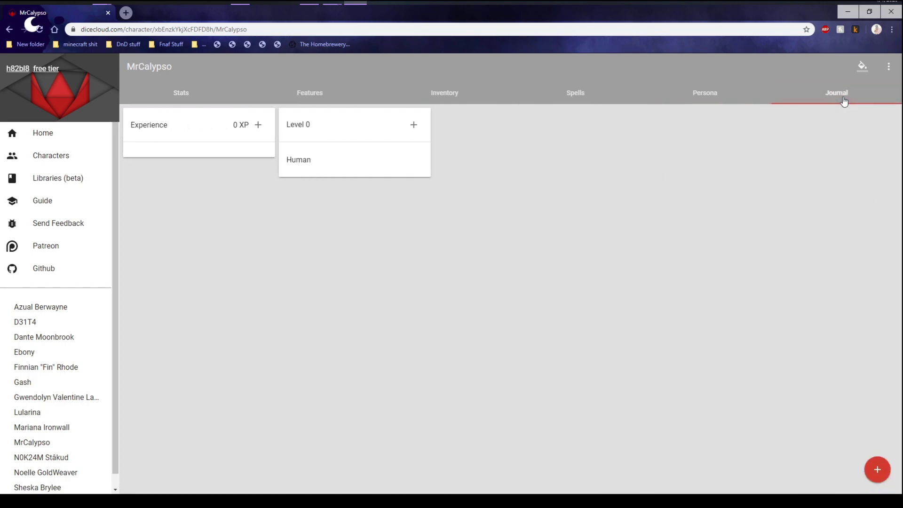
{"action": "left_click", "coordinate": [355, 172]}
{"action": "key", "text": "Escape"}
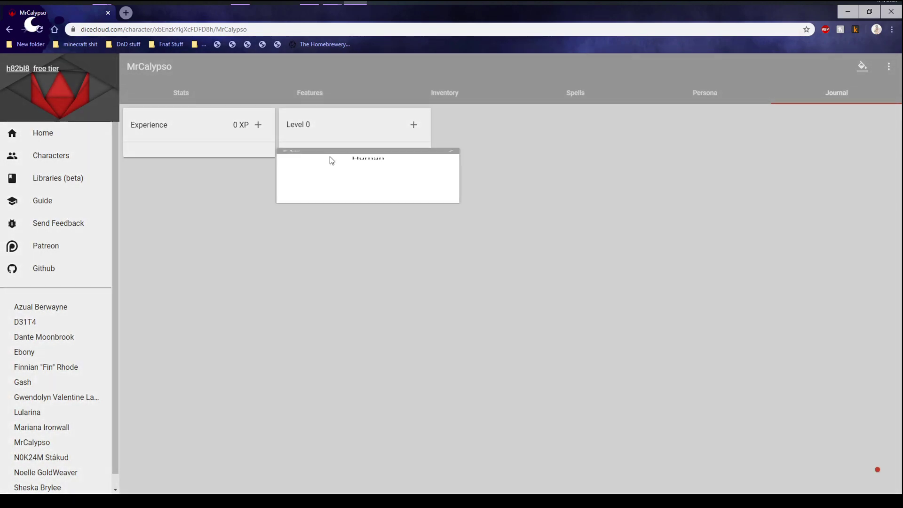
{"action": "left_click", "coordinate": [331, 160]}
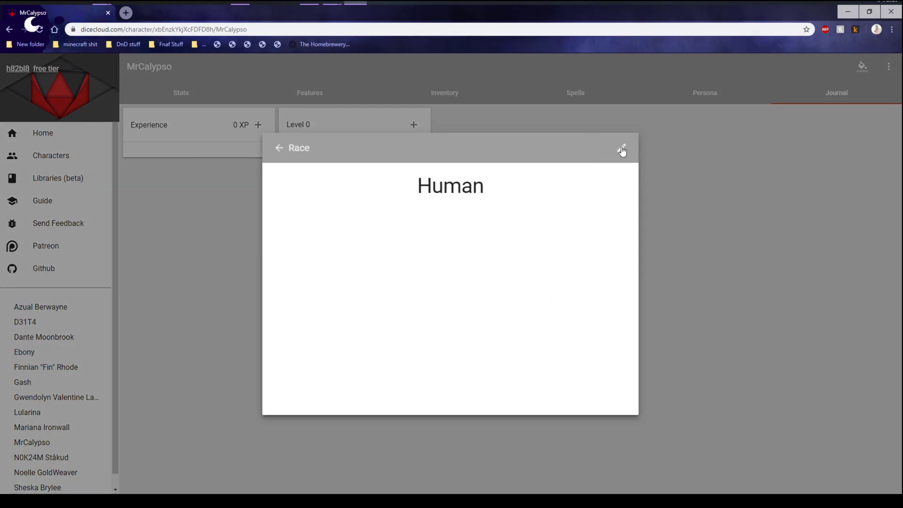
{"action": "left_click", "coordinate": [622, 149]}
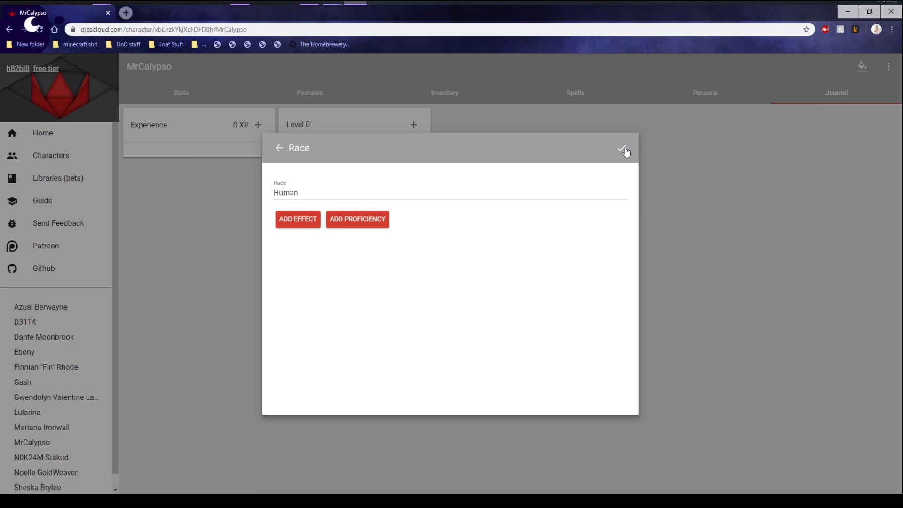
Add a new race effect targeting the Strength ability score
{"action": "left_click", "coordinate": [301, 221]}
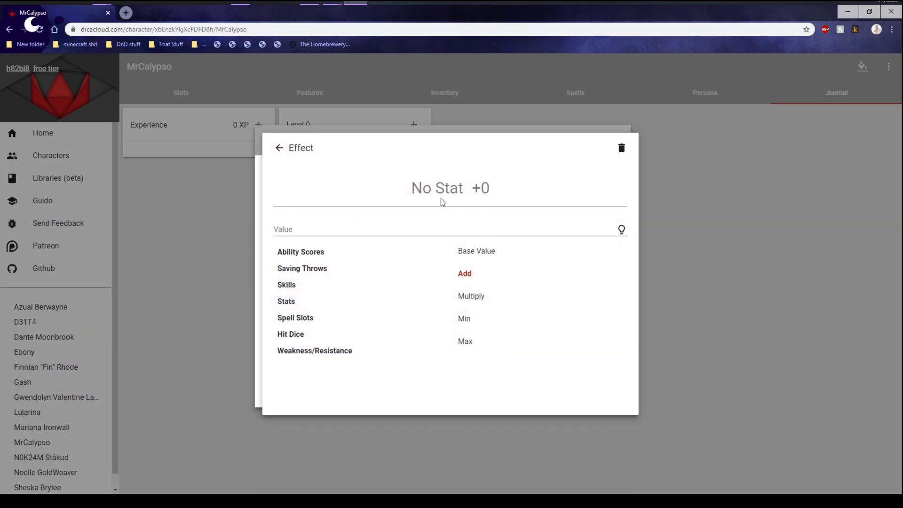
{"action": "left_click", "coordinate": [301, 251]}
{"action": "scroll", "coordinate": [405, 295], "scroll_direction": "up", "scroll_amount": 1}
{"action": "scroll", "coordinate": [405, 295], "scroll_direction": "up", "scroll_amount": 1}
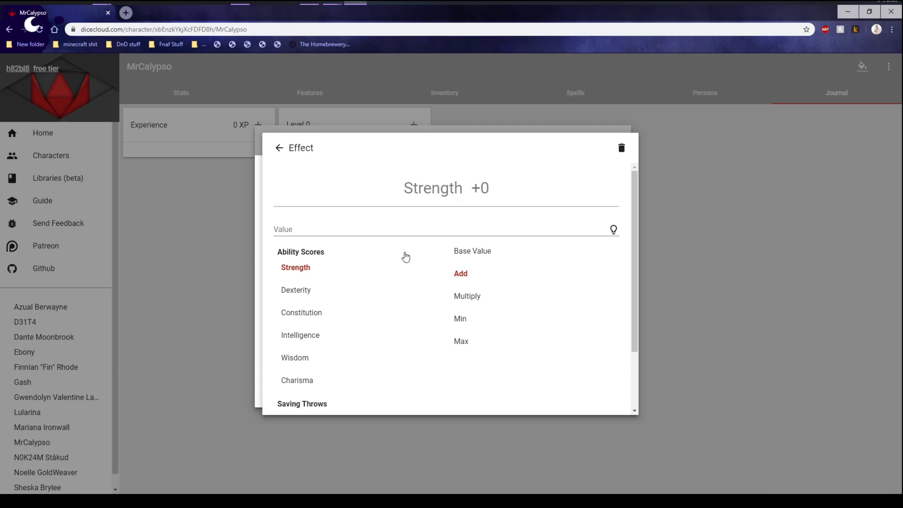
{"action": "left_click", "coordinate": [344, 230]}
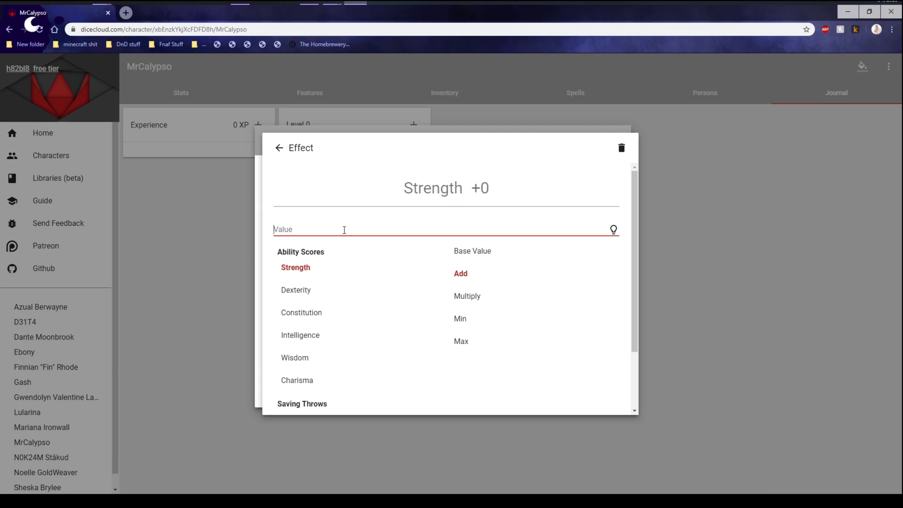
Give the Strength effect a value of 1 and add a Dexterity +1 effect
{"action": "type", "text": "1"}
{"action": "left_click", "coordinate": [279, 148]}
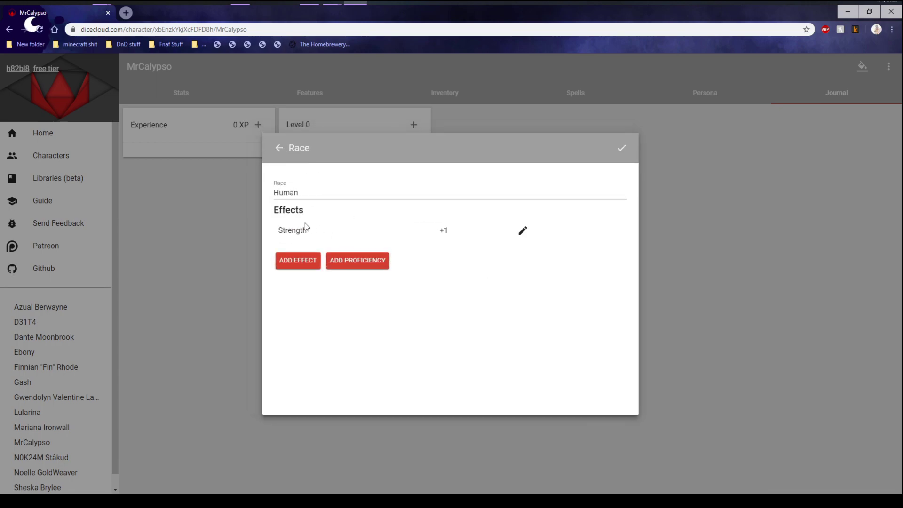
{"action": "left_click", "coordinate": [298, 261]}
{"action": "left_click", "coordinate": [304, 254]}
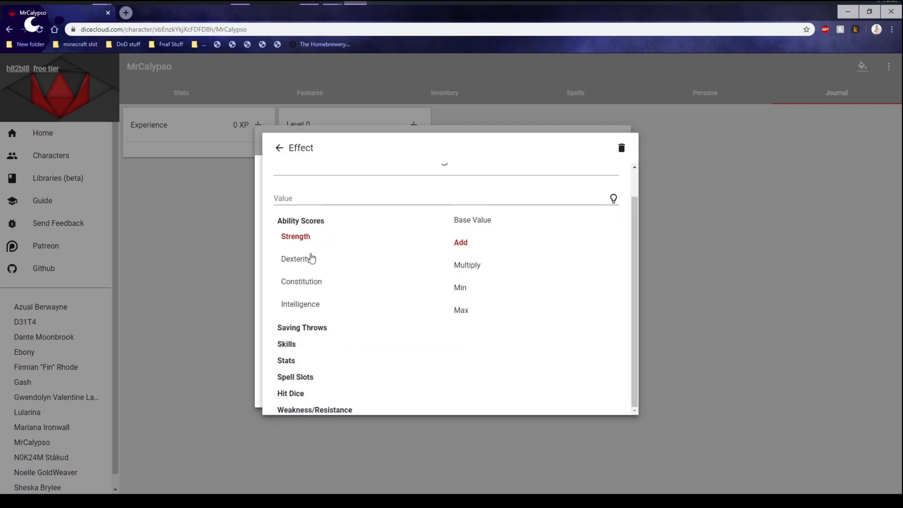
{"action": "left_click", "coordinate": [305, 225]}
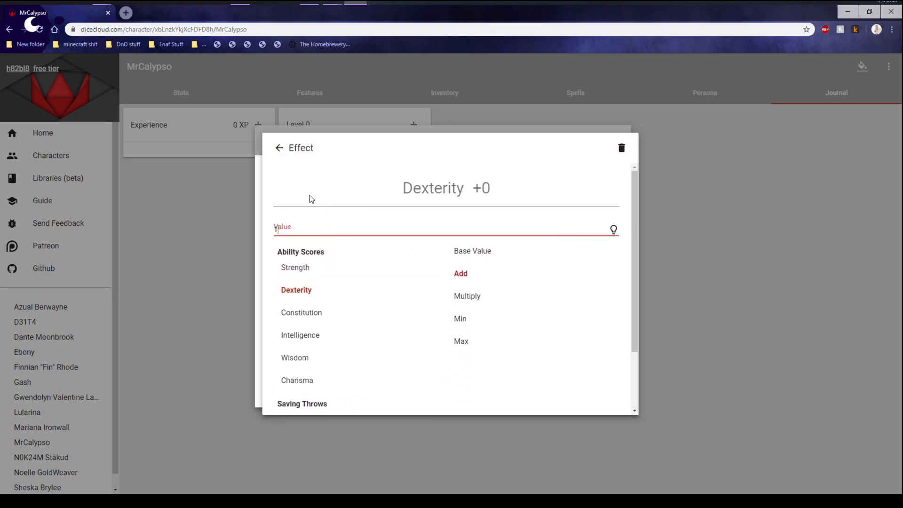
{"action": "type", "text": "1"}
{"action": "left_click", "coordinate": [279, 148]}
Add a Constitution +1 effect to the Human race
{"action": "left_click", "coordinate": [300, 298]}
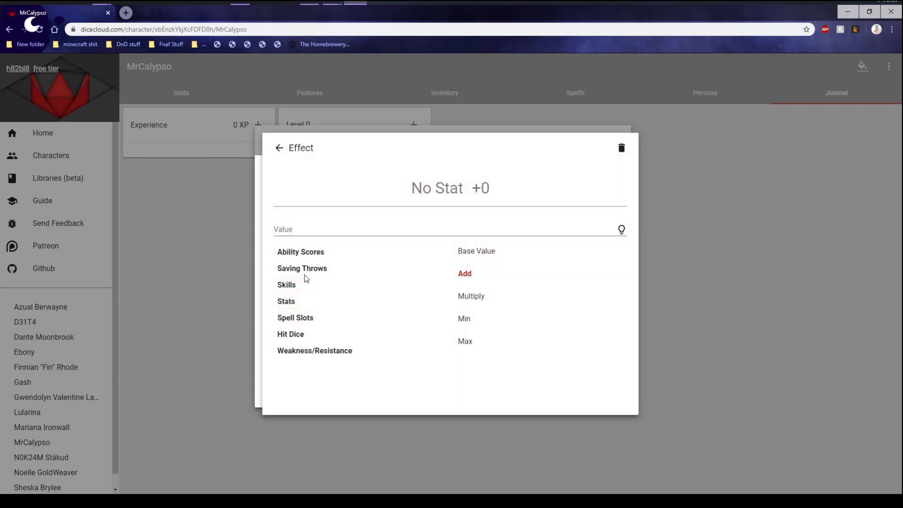
{"action": "left_click", "coordinate": [306, 257]}
{"action": "left_click", "coordinate": [308, 234]}
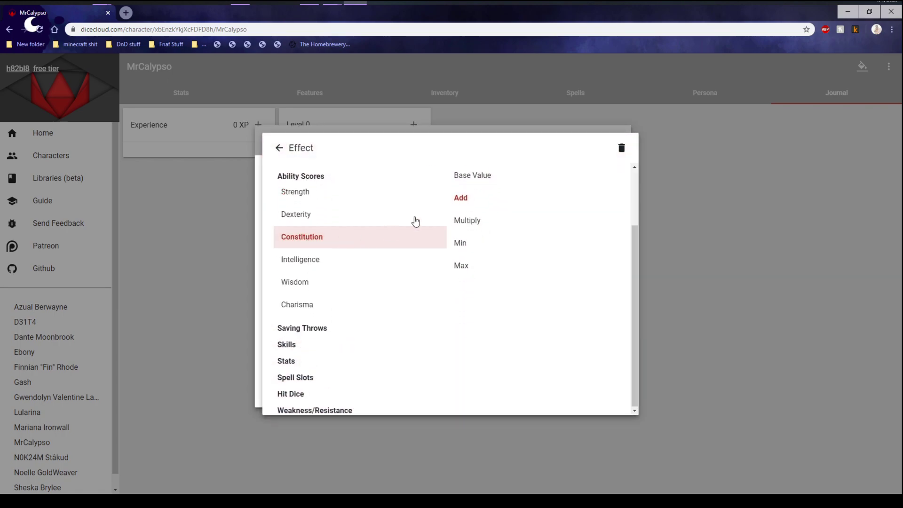
{"action": "left_click", "coordinate": [375, 225]}
{"action": "type", "text": "1"}
{"action": "left_click", "coordinate": [280, 153]}
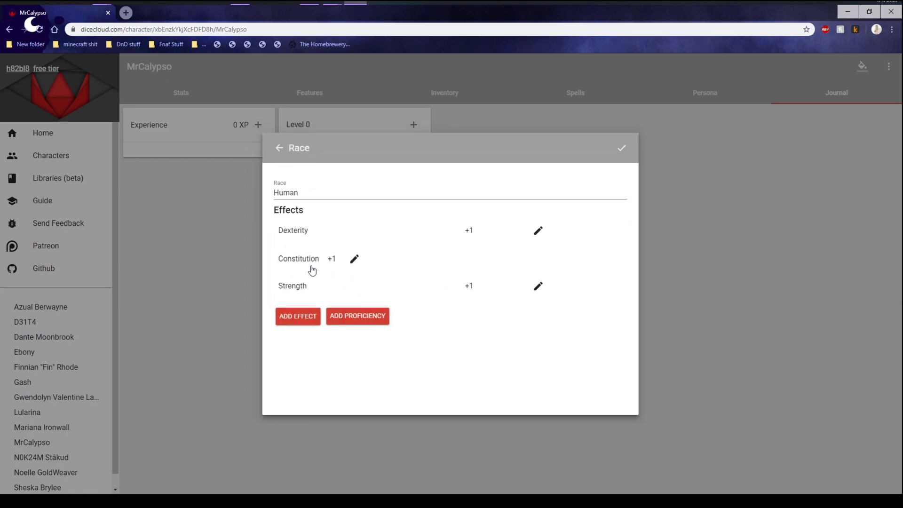
Add an Intelligence +1 effect to the Human race
{"action": "left_click", "coordinate": [296, 316]}
{"action": "left_click", "coordinate": [310, 252]}
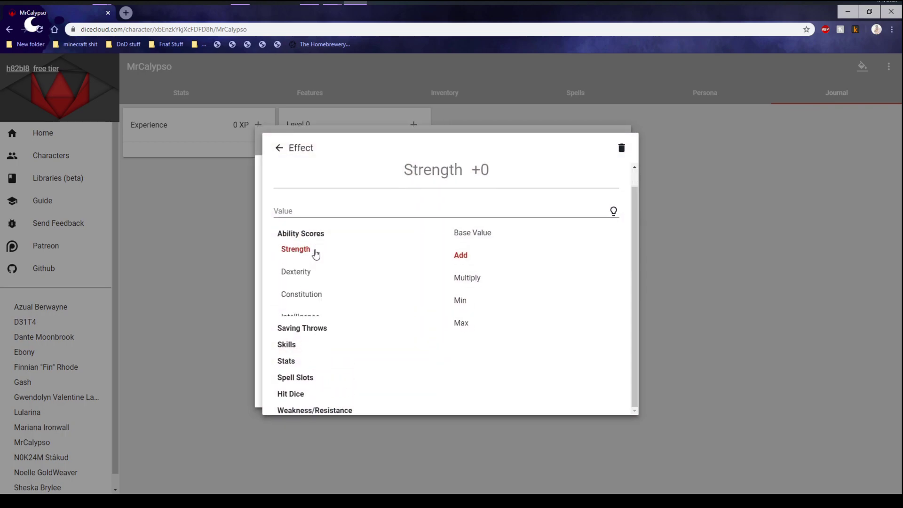
{"action": "scroll", "coordinate": [318, 254], "scroll_direction": "down", "scroll_amount": 2}
{"action": "left_click", "coordinate": [314, 260]}
{"action": "scroll", "coordinate": [307, 202], "scroll_direction": "up", "scroll_amount": 2}
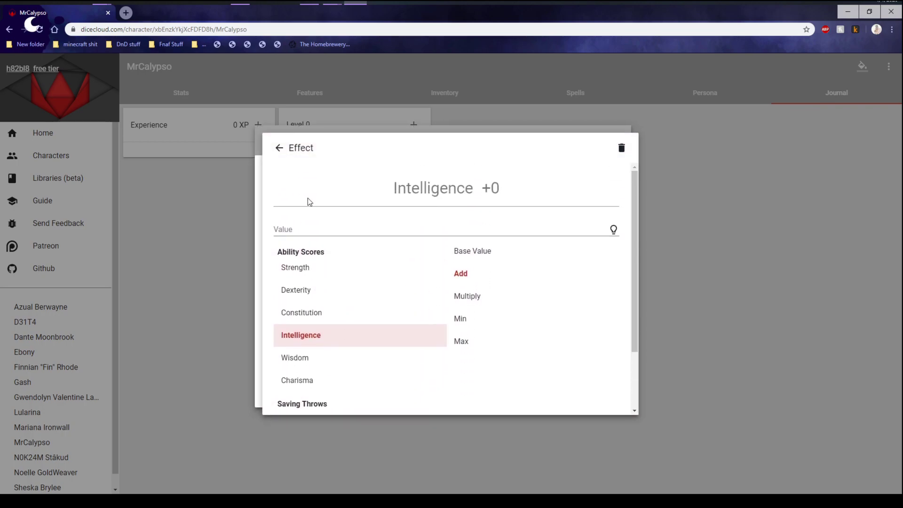
{"action": "left_click", "coordinate": [311, 229]}
{"action": "type", "text": "1"}
{"action": "left_click", "coordinate": [281, 149]}
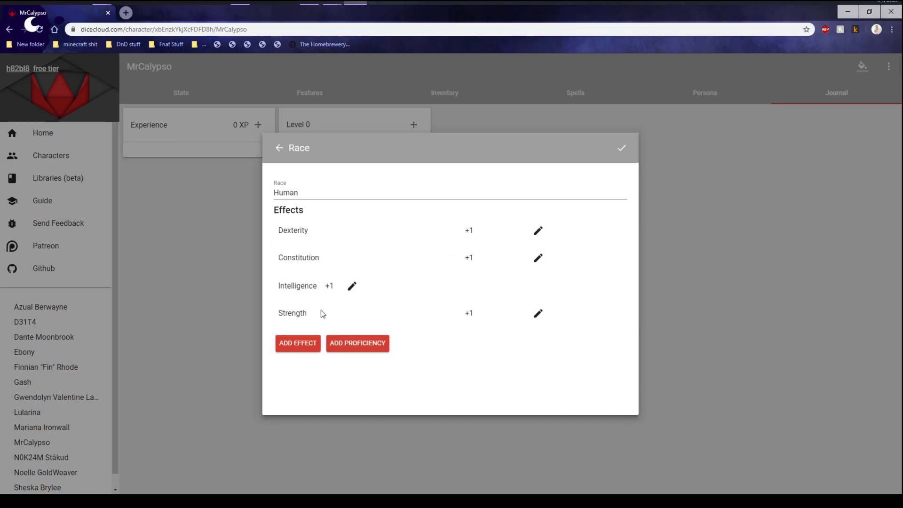
Add a Wisdom +1 effect to the Human race
{"action": "left_click", "coordinate": [299, 335]}
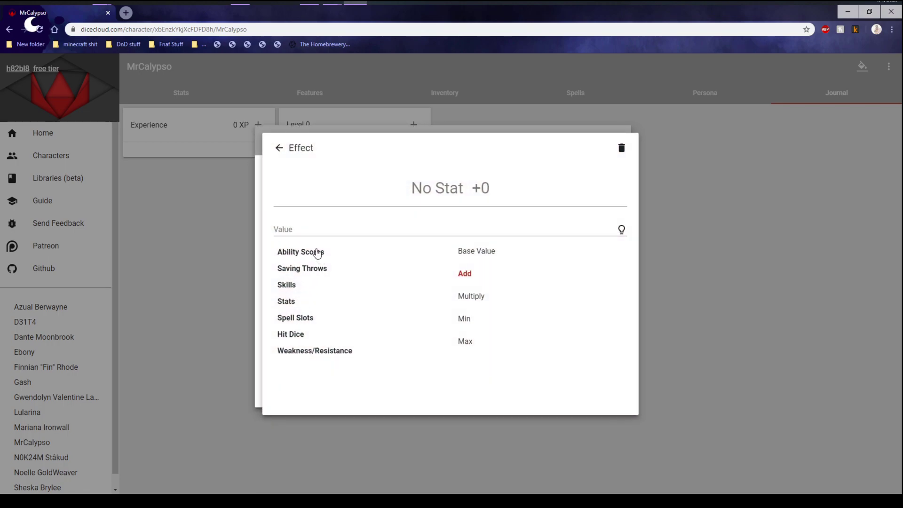
{"action": "left_click", "coordinate": [312, 252]}
{"action": "scroll", "coordinate": [315, 298], "scroll_direction": "down", "scroll_amount": 2}
{"action": "left_click", "coordinate": [304, 283]}
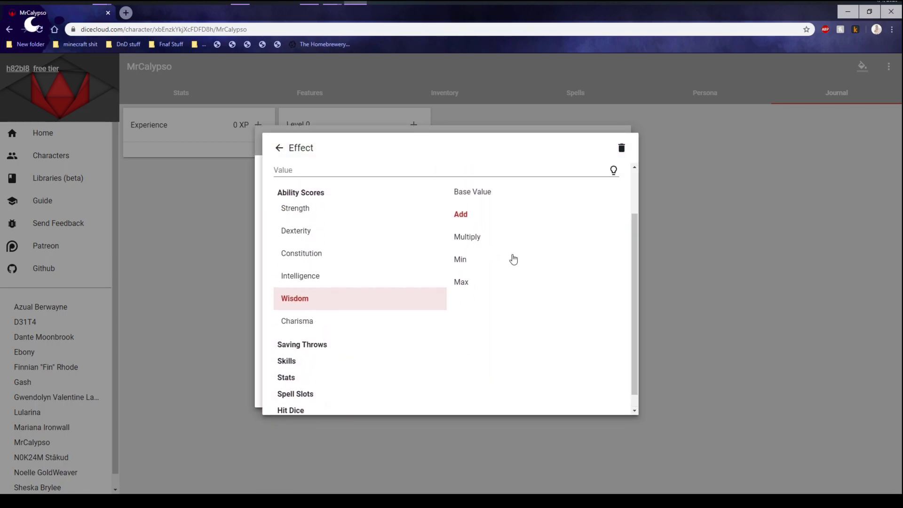
{"action": "left_click", "coordinate": [412, 227]}
{"action": "type", "text": "1"}
{"action": "left_click", "coordinate": [279, 148]}
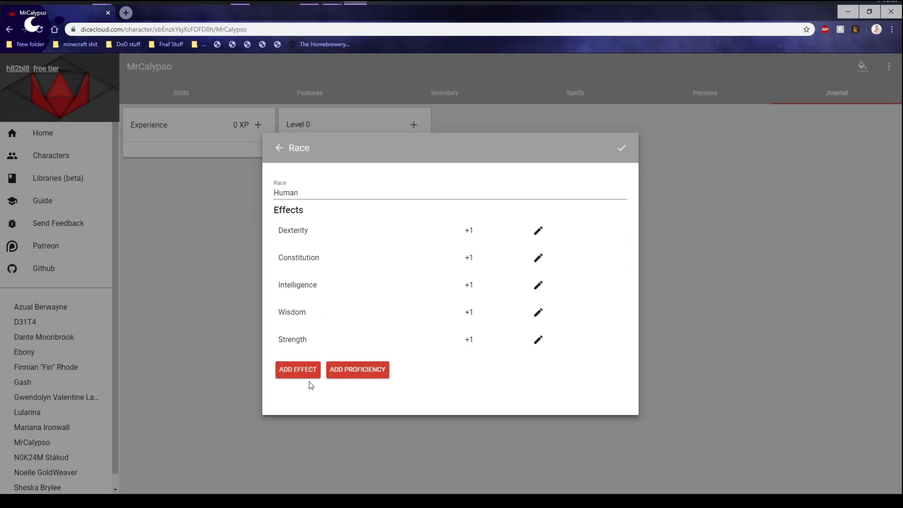
Add a Charisma +1 effect to the Human race
{"action": "left_click", "coordinate": [306, 374]}
{"action": "left_click", "coordinate": [316, 252]}
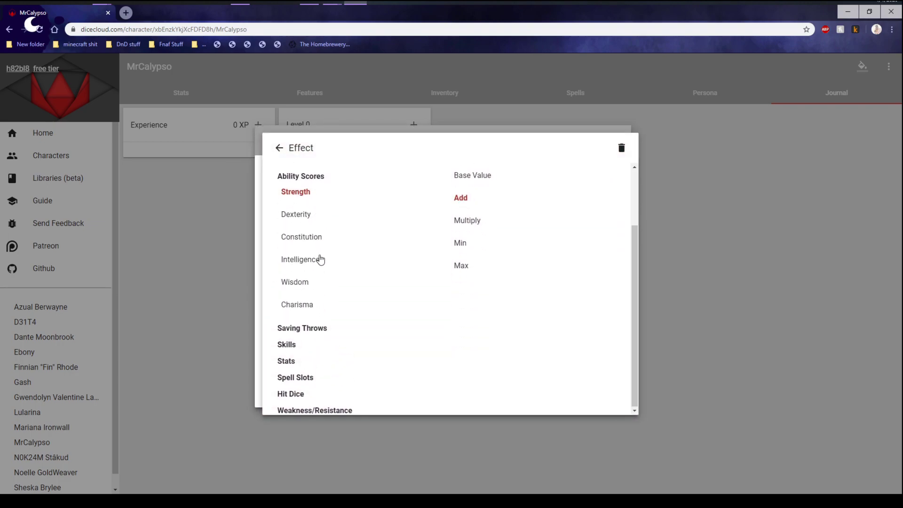
{"action": "left_click", "coordinate": [306, 309]}
{"action": "left_click", "coordinate": [322, 227]}
{"action": "type", "text": "1"}
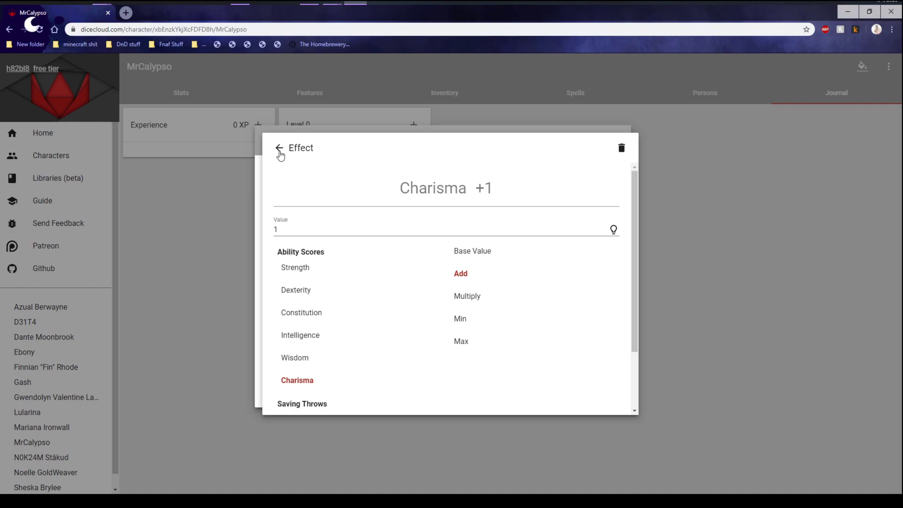
{"action": "left_click", "coordinate": [278, 147]}
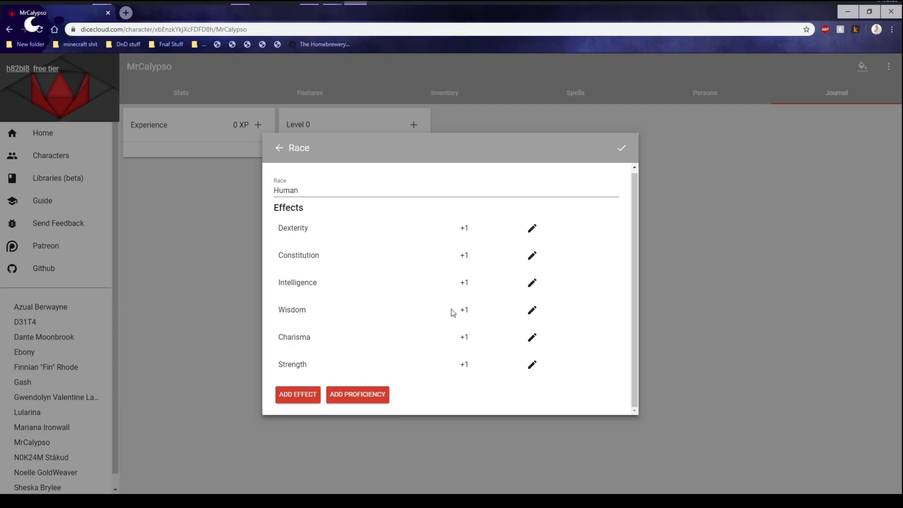
Add a proficiency to the Human race with Stat Group kept as Skill
{"action": "left_click", "coordinate": [382, 394]}
{"action": "scroll", "coordinate": [365, 320], "scroll_direction": "down", "scroll_amount": 2}
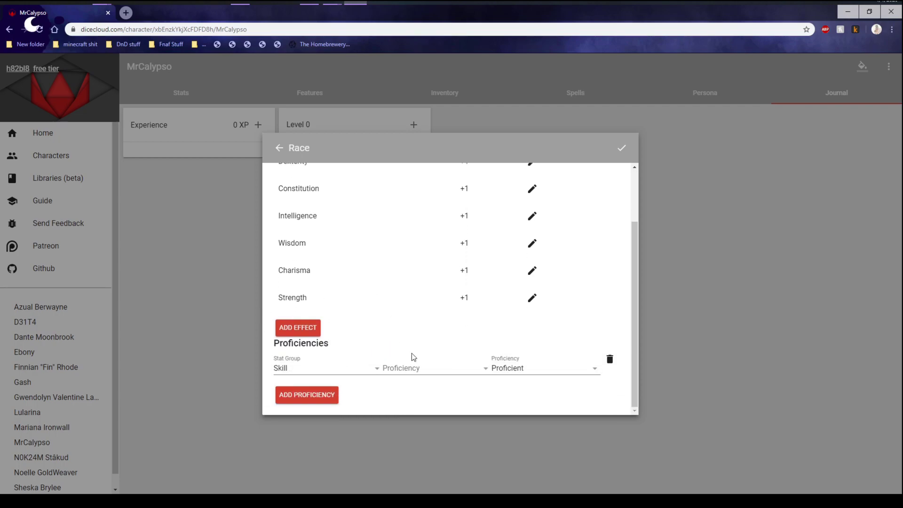
{"action": "left_click", "coordinate": [350, 371]}
{"action": "left_click", "coordinate": [435, 393]}
{"action": "left_click", "coordinate": [343, 374]}
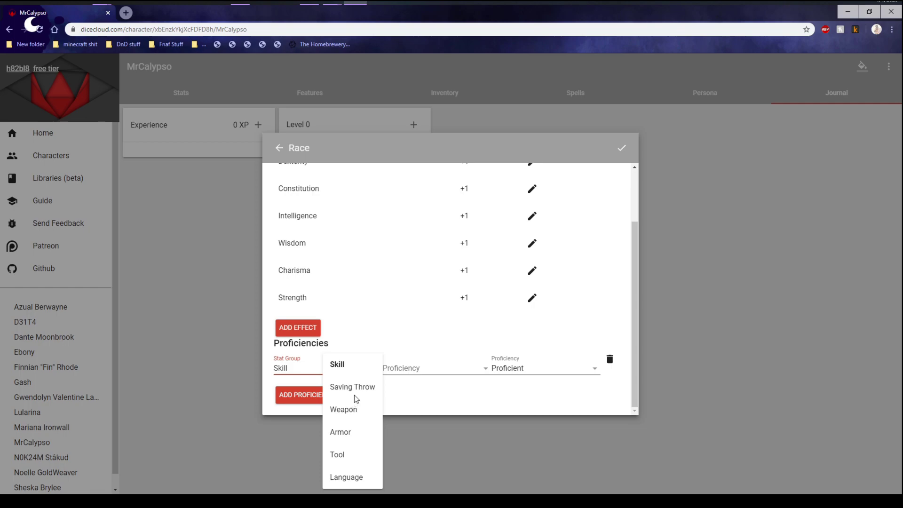
{"action": "left_click", "coordinate": [452, 392]}
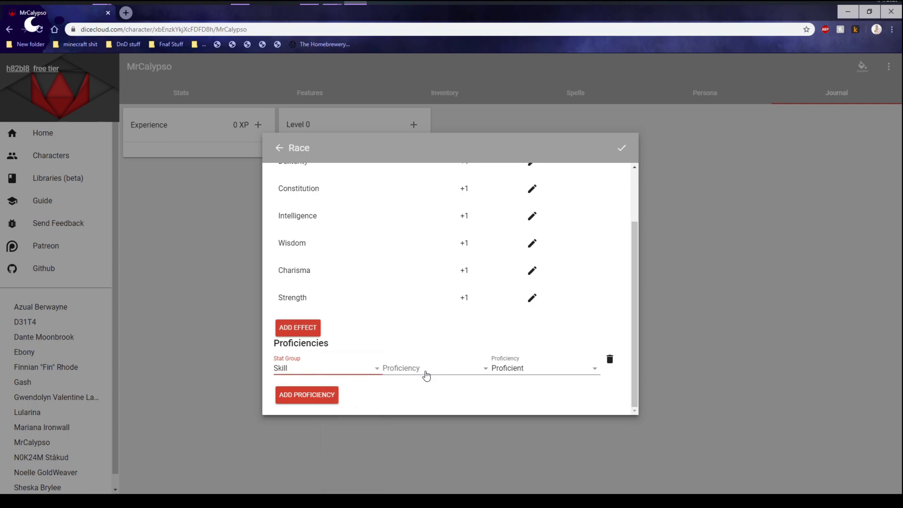
Choose Nature as the skill proficiency and save the race
{"action": "left_click", "coordinate": [426, 375]}
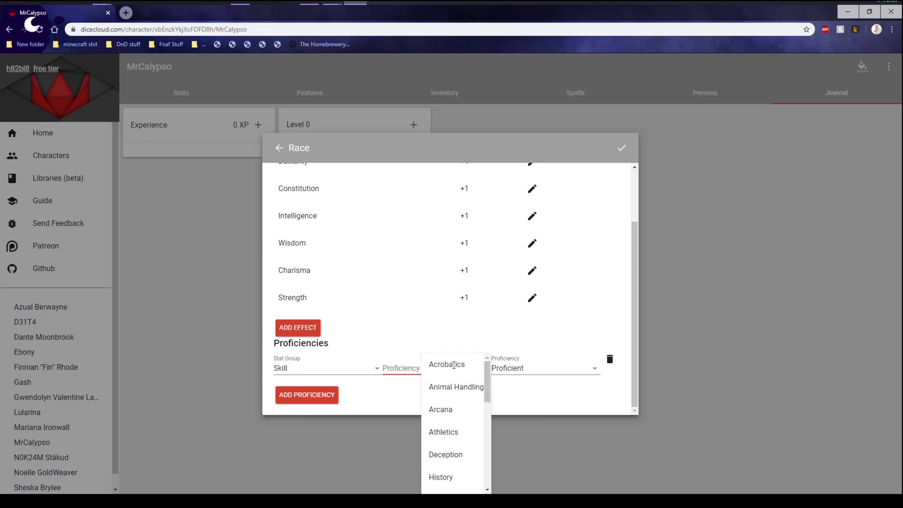
{"action": "scroll", "coordinate": [454, 365], "scroll_direction": "down", "scroll_amount": 5}
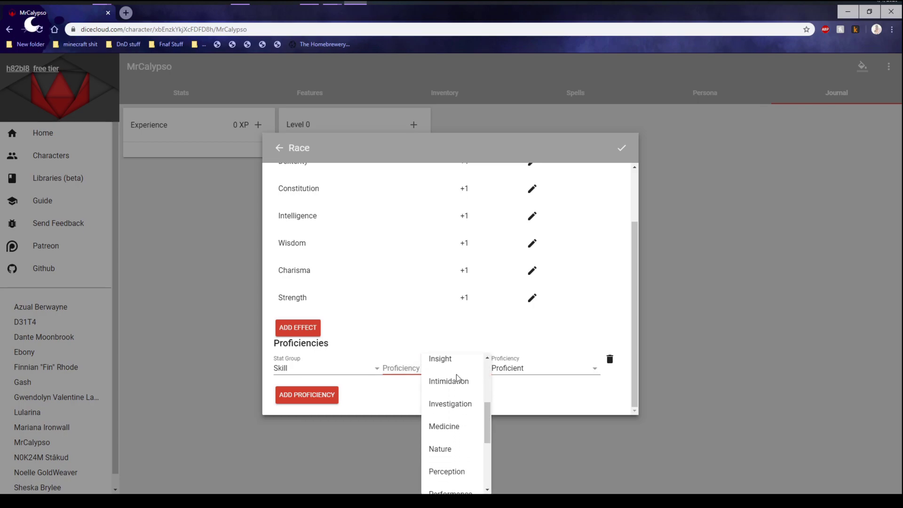
{"action": "scroll", "coordinate": [456, 378], "scroll_direction": "down", "scroll_amount": 4}
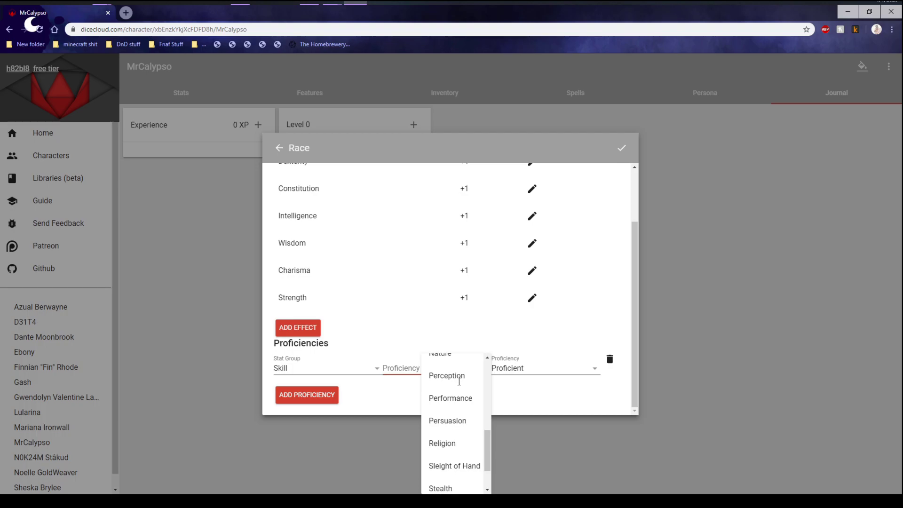
{"action": "scroll", "coordinate": [459, 382], "scroll_direction": "down", "scroll_amount": 2}
{"action": "scroll", "coordinate": [460, 380], "scroll_direction": "up", "scroll_amount": 4}
{"action": "left_click", "coordinate": [459, 401]}
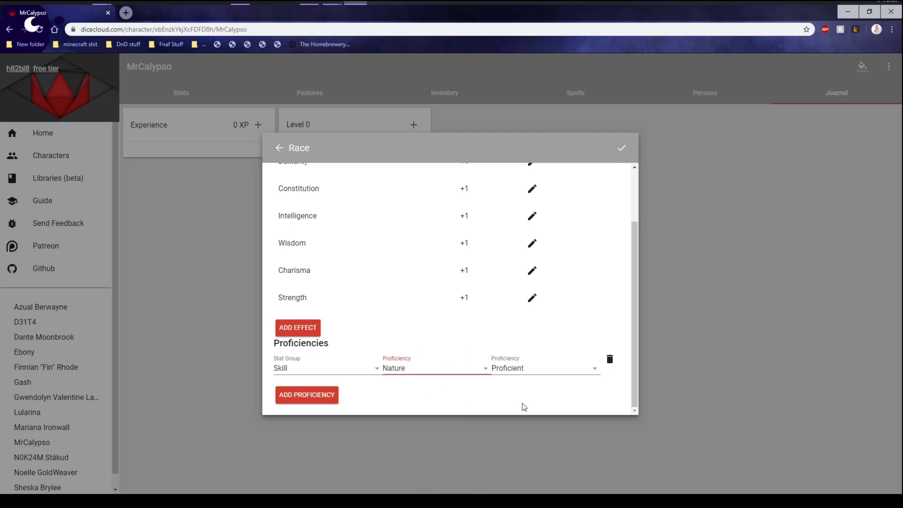
{"action": "left_click", "coordinate": [621, 148]}
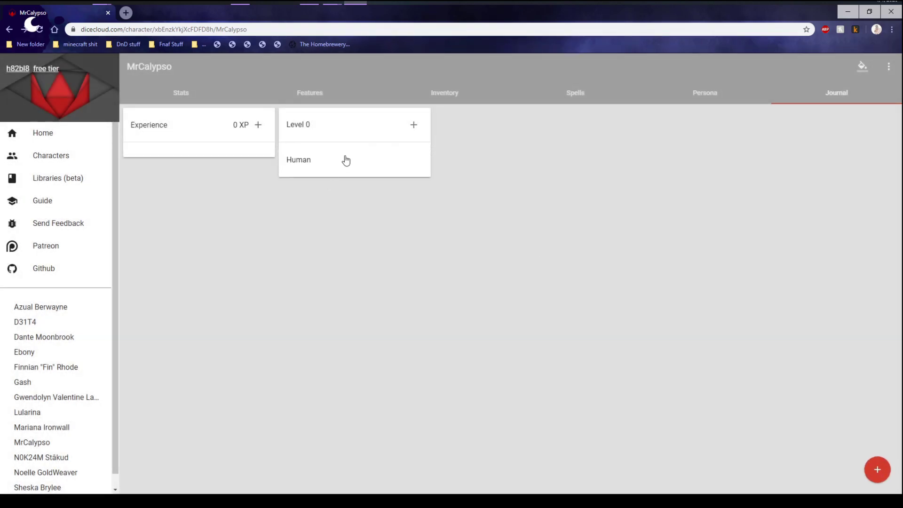
{"action": "left_click", "coordinate": [344, 160]}
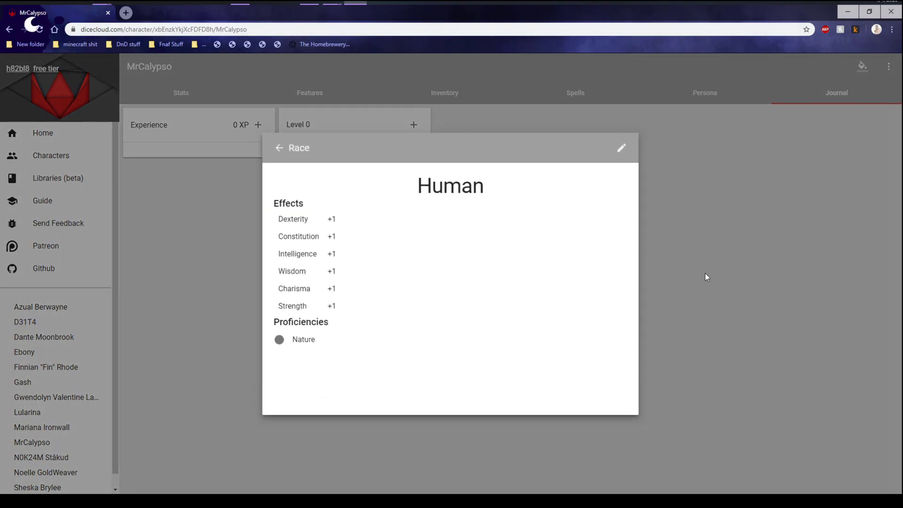
Add a level 1 class to MrCalypso and rename it Fighter
{"action": "left_click", "coordinate": [705, 273]}
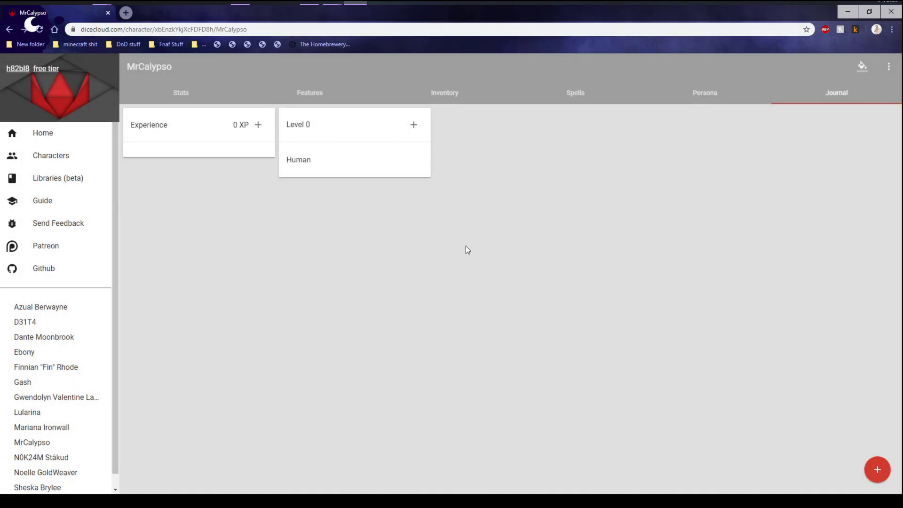
{"action": "left_click", "coordinate": [413, 126]}
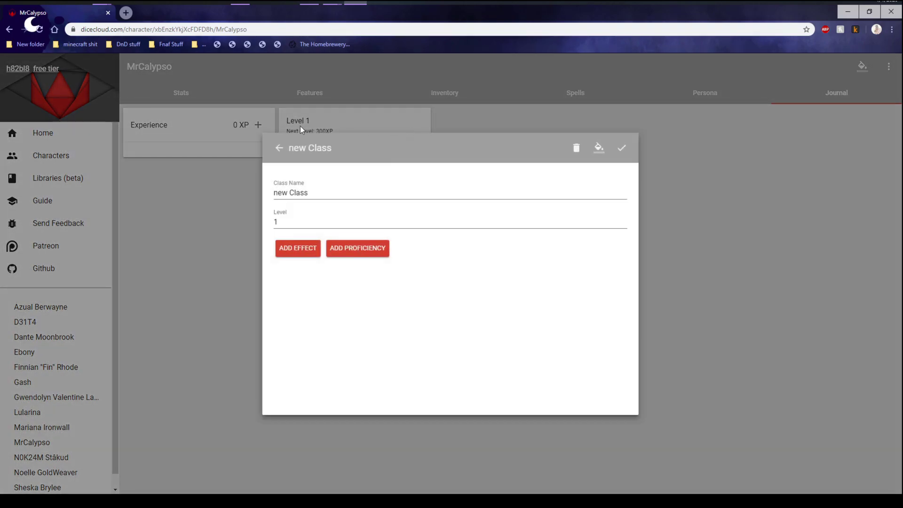
{"action": "left_click", "coordinate": [321, 193]}
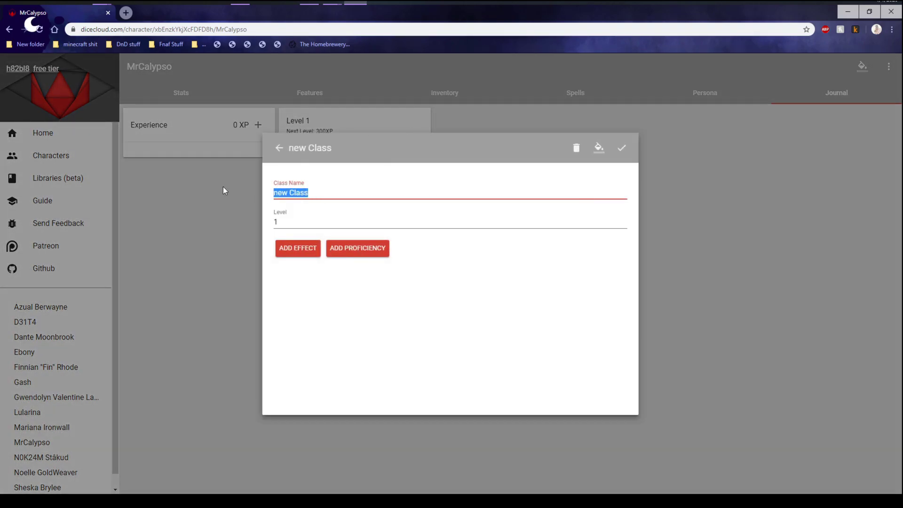
{"action": "type", "text": "Fighter"}
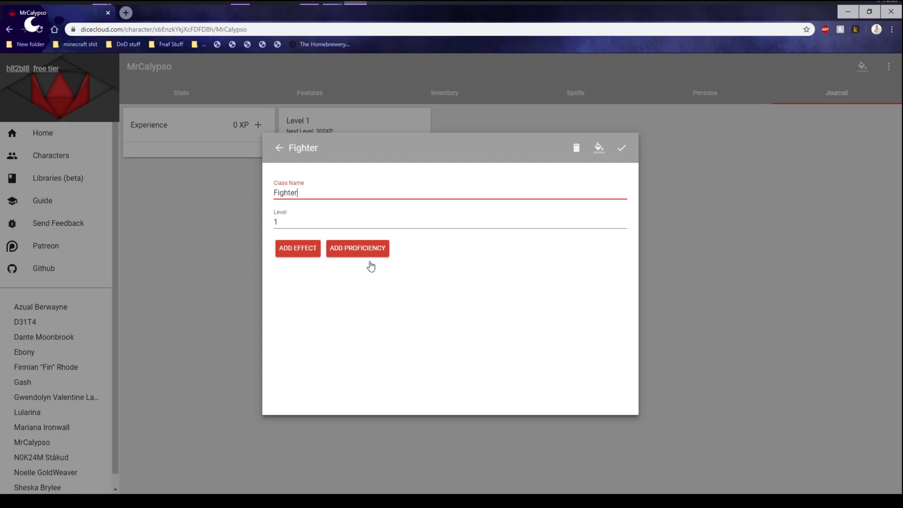
{"action": "left_click", "coordinate": [370, 264]}
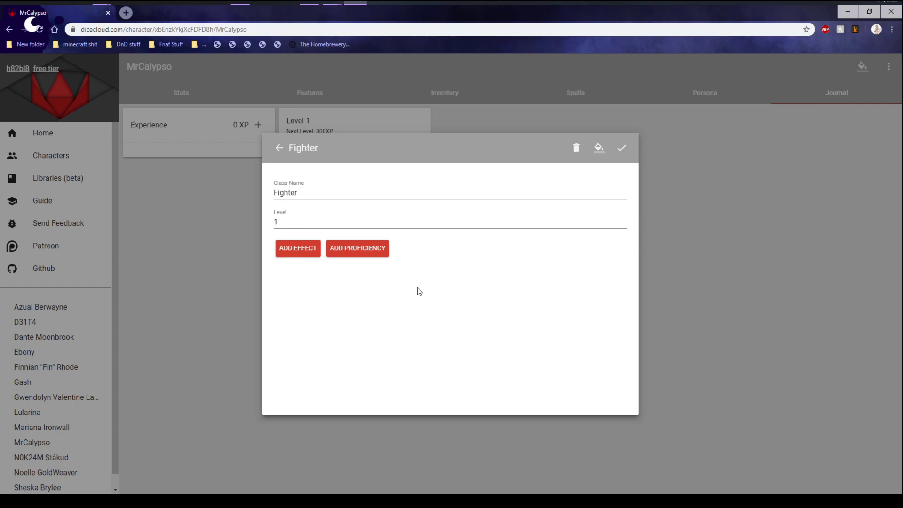
Add a Fighter effect setting Hit Points to a base value of 10
{"action": "left_click", "coordinate": [293, 257]}
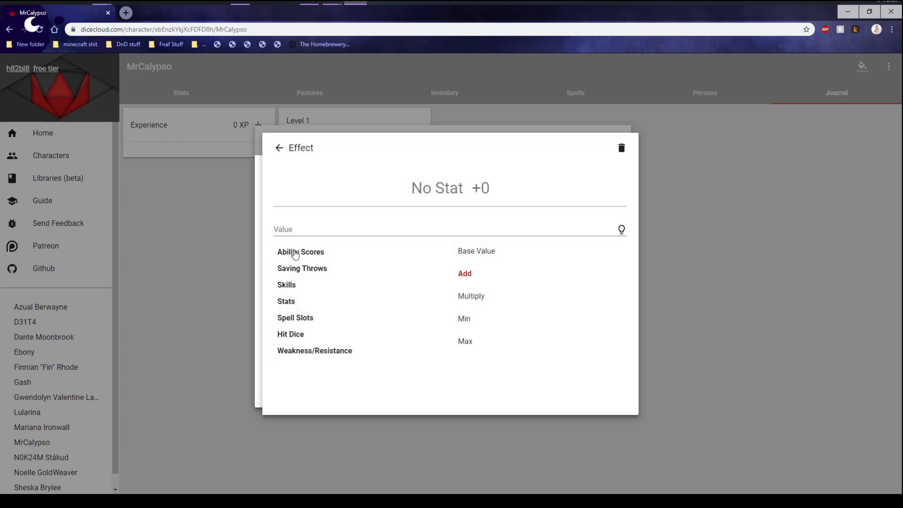
{"action": "left_click", "coordinate": [289, 301]}
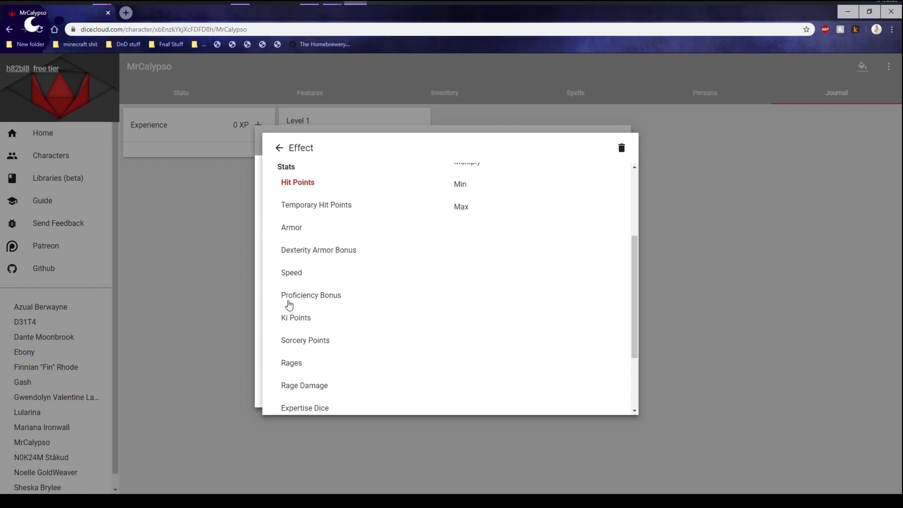
{"action": "left_click", "coordinate": [279, 188]}
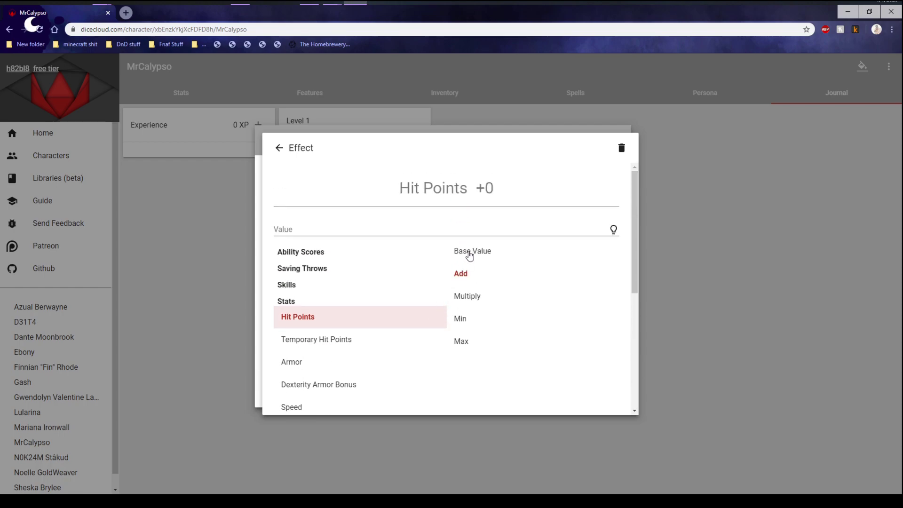
{"action": "left_click", "coordinate": [469, 254]}
{"action": "left_click", "coordinate": [348, 229]}
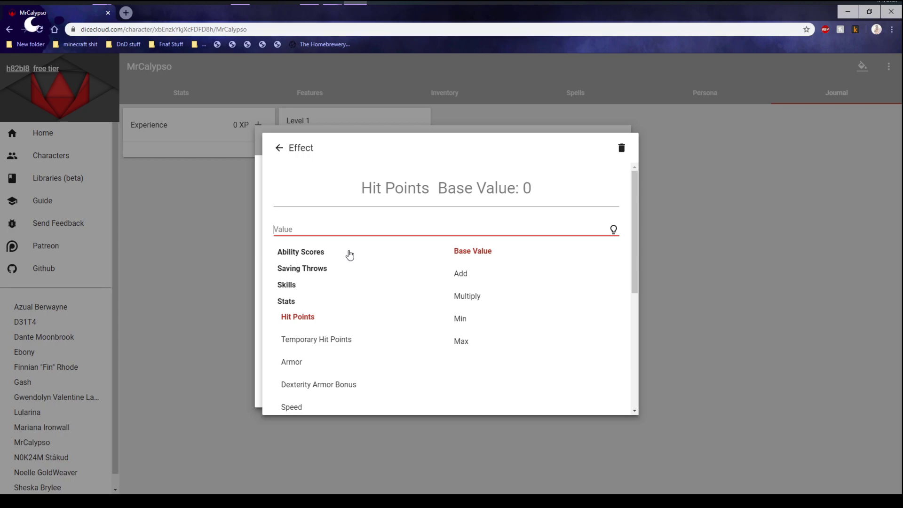
{"action": "type", "text": "10"}
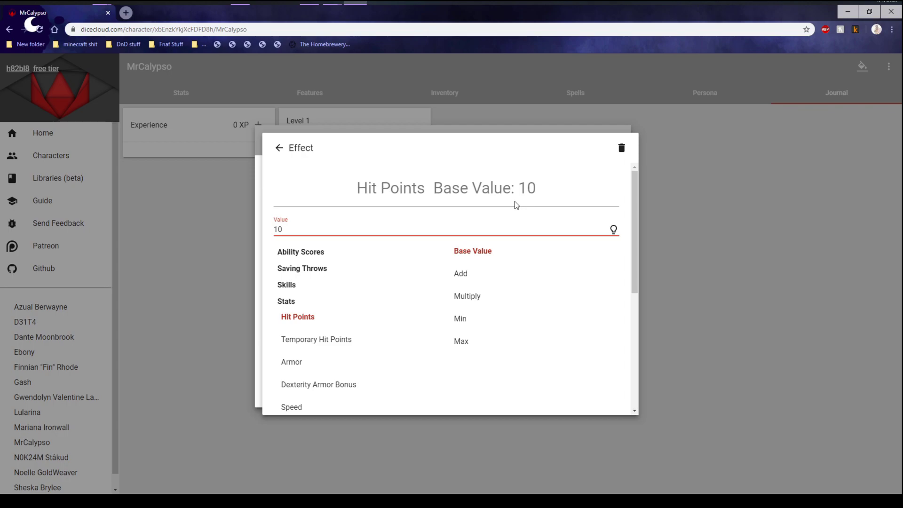
Try a conmod term in the formula, then remove it, keeping 10
{"action": "type", "text": "mod"}
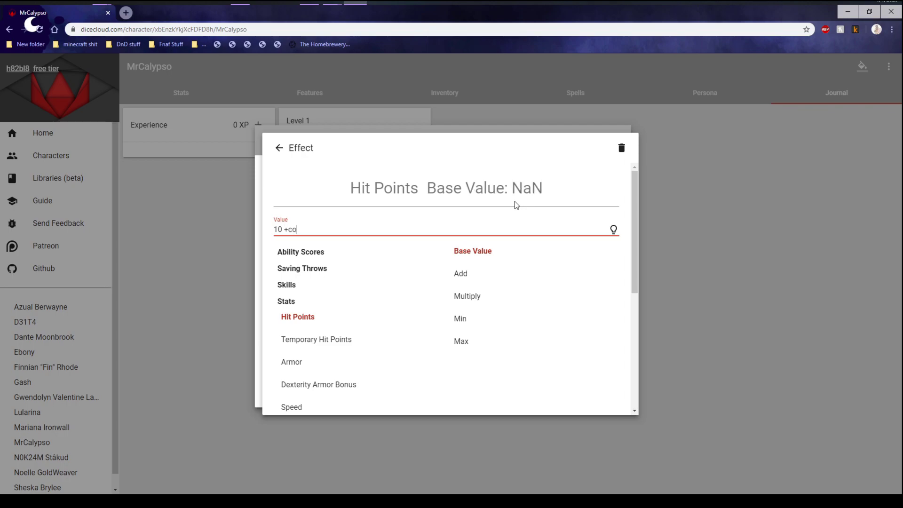
{"action": "key", "text": "BackSpace"}
{"action": "key", "text": "BackSpace"}
{"action": "key", "text": "BackSpace"}
{"action": "key", "text": "BackSpace"}
{"action": "type", "text": "conmod"}
{"action": "key", "text": "Right"}
{"action": "key", "text": "Right"}
{"action": "key", "text": "Right"}
{"action": "key", "text": "Right"}
{"action": "key", "text": "Right"}
{"action": "type", "text": "} {"}
{"action": "key", "text": "Right"}
{"action": "key", "text": "Right"}
{"action": "key", "text": "Right"}
{"action": "key", "text": "BackSpace"}
{"action": "key", "text": "BackSpace"}
{"action": "key", "text": "BackSpace"}
{"action": "key", "text": "BackSpace"}
{"action": "key", "text": "BackSpace"}
{"action": "key", "text": "BackSpace"}
{"action": "key", "text": "BackSpace"}
{"action": "key", "text": "BackSpace"}
{"action": "key", "text": "BackSpace"}
{"action": "key", "text": "BackSpace"}
{"action": "key", "text": "BackSpace"}
{"action": "key", "text": "BackSpace"}
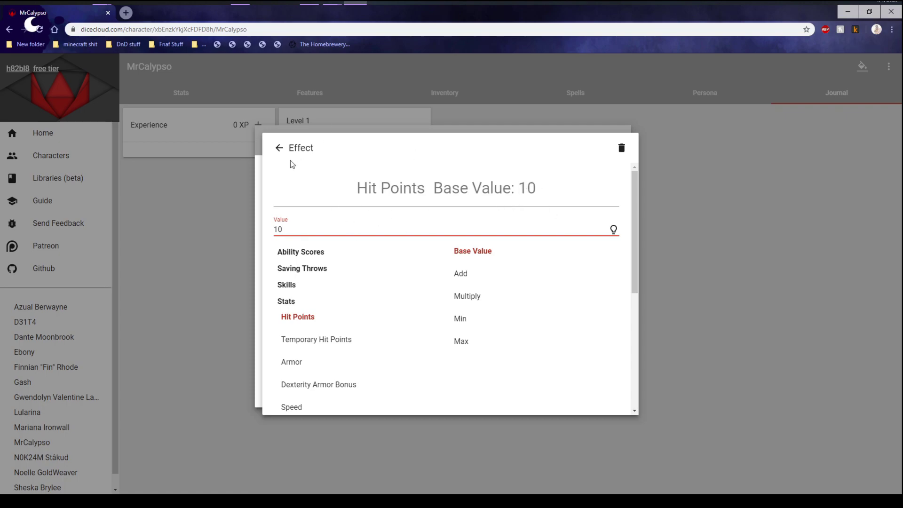
{"action": "left_click", "coordinate": [281, 149]}
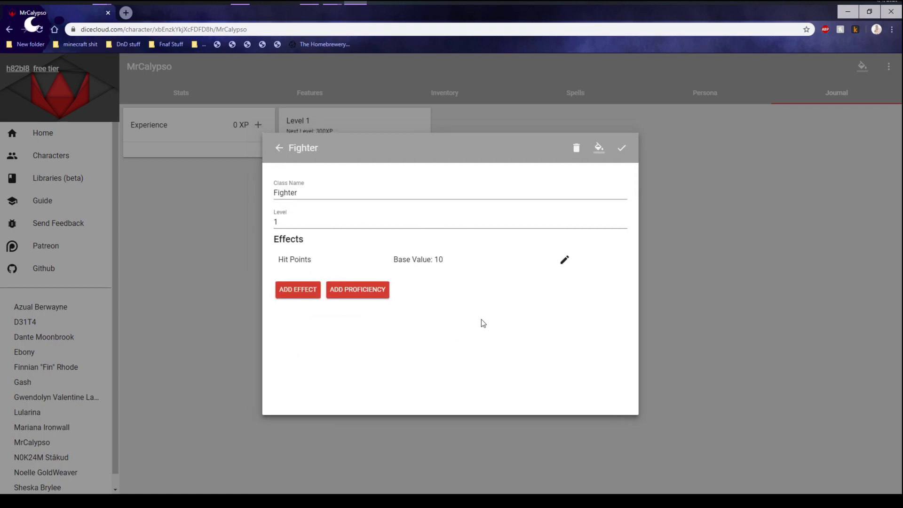
Add a second Fighter effect targeting d10 Hit Dice
{"action": "left_click", "coordinate": [305, 295]}
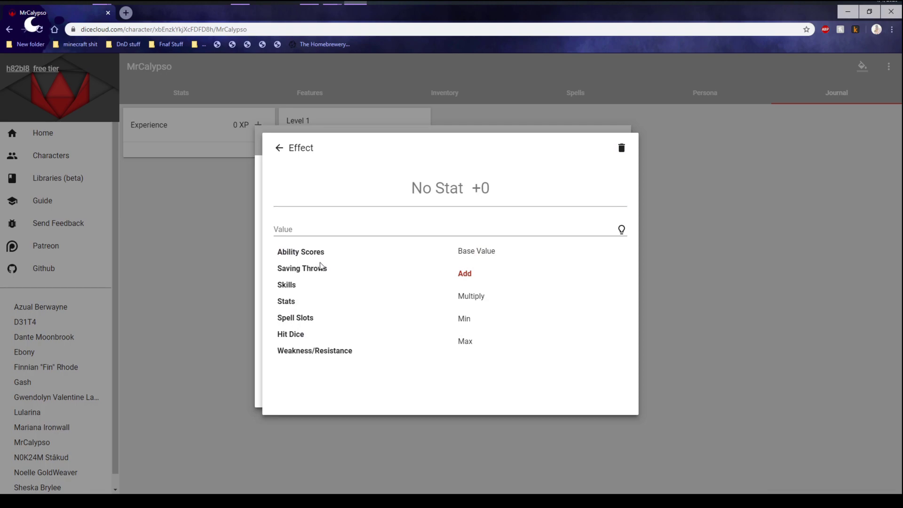
{"action": "left_click", "coordinate": [287, 306]}
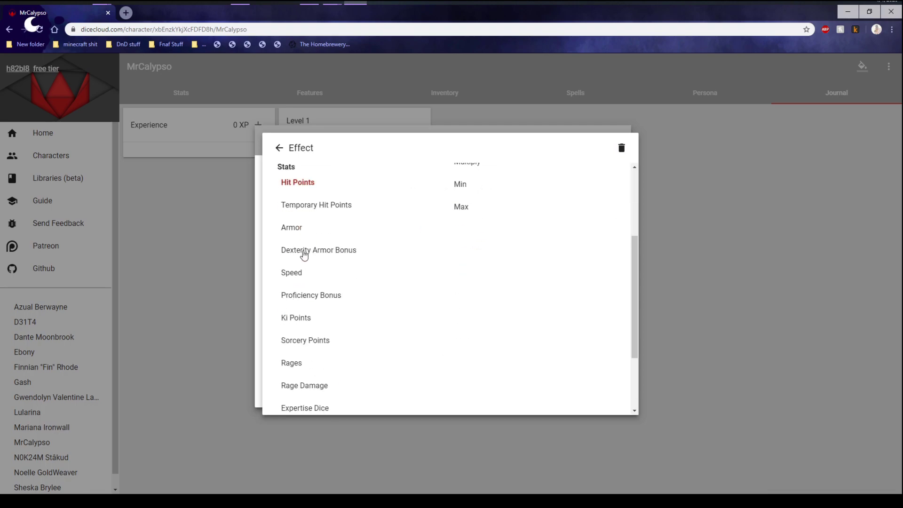
{"action": "scroll", "coordinate": [301, 291], "scroll_direction": "down", "scroll_amount": 3}
{"action": "left_click", "coordinate": [296, 393]}
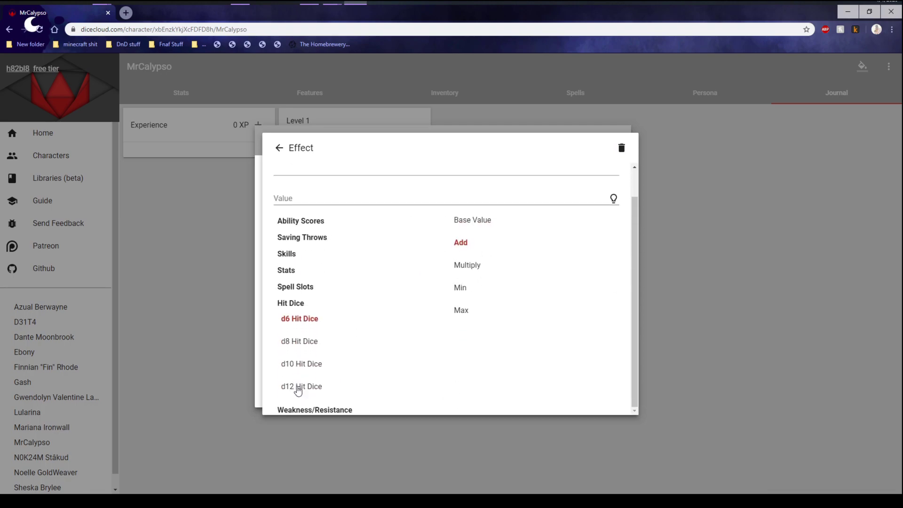
{"action": "left_click", "coordinate": [311, 368]}
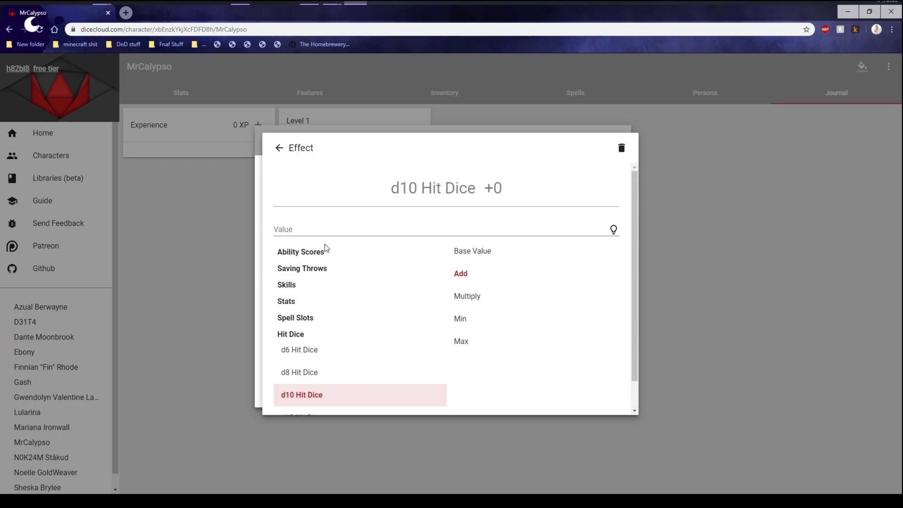
Set the d10 Hit Dice effect to base value 1, then add a proficiency row
{"action": "left_click", "coordinate": [334, 234]}
{"action": "type", "text": "1"}
{"action": "left_click", "coordinate": [482, 257]}
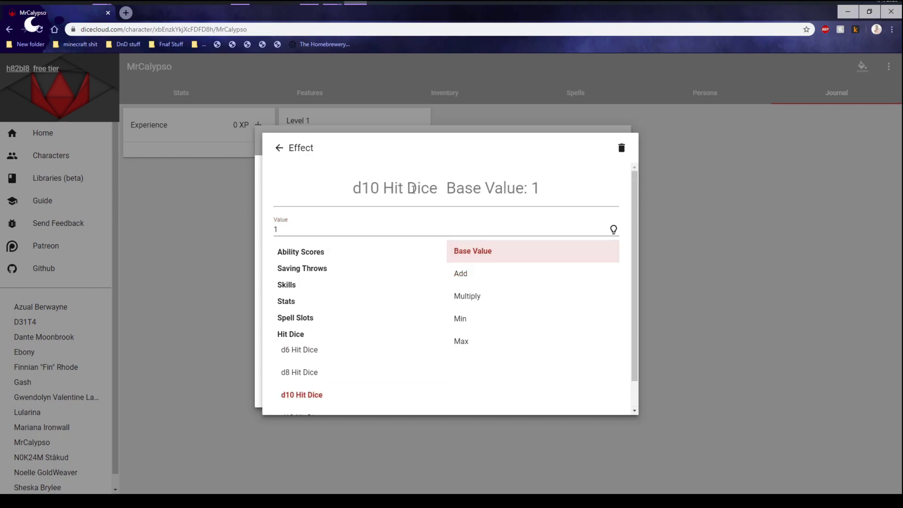
{"action": "left_click", "coordinate": [279, 147]}
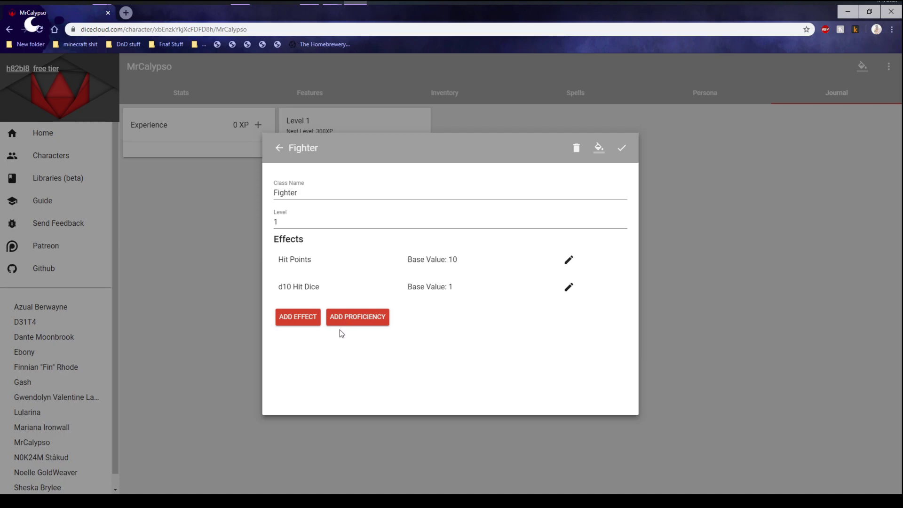
{"action": "left_click", "coordinate": [365, 321]}
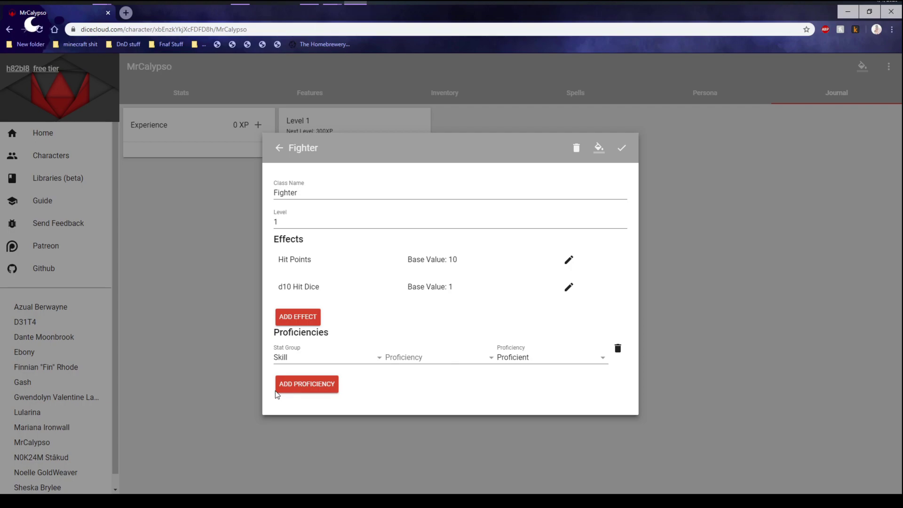
Pick Survival for the first proficiency row and Animal Handling for a second row
{"action": "left_click", "coordinate": [427, 358]}
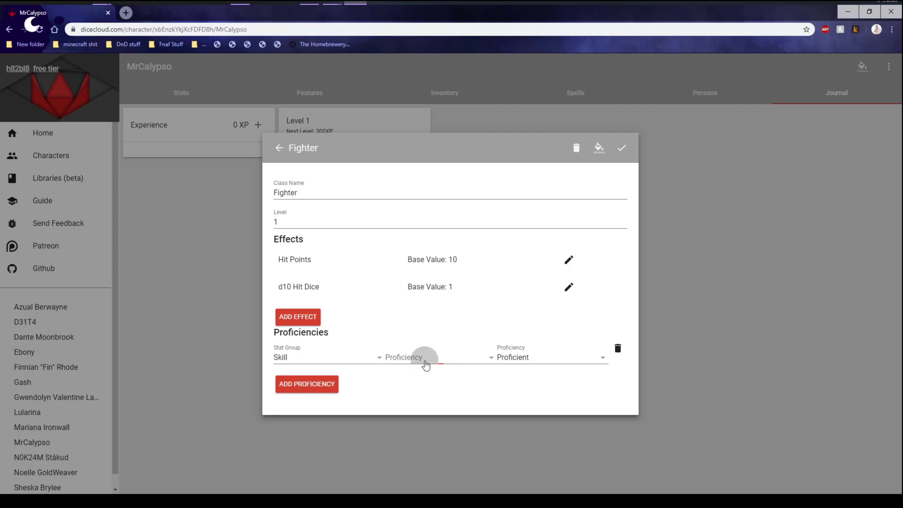
{"action": "scroll", "coordinate": [465, 442], "scroll_direction": "down", "scroll_amount": 6}
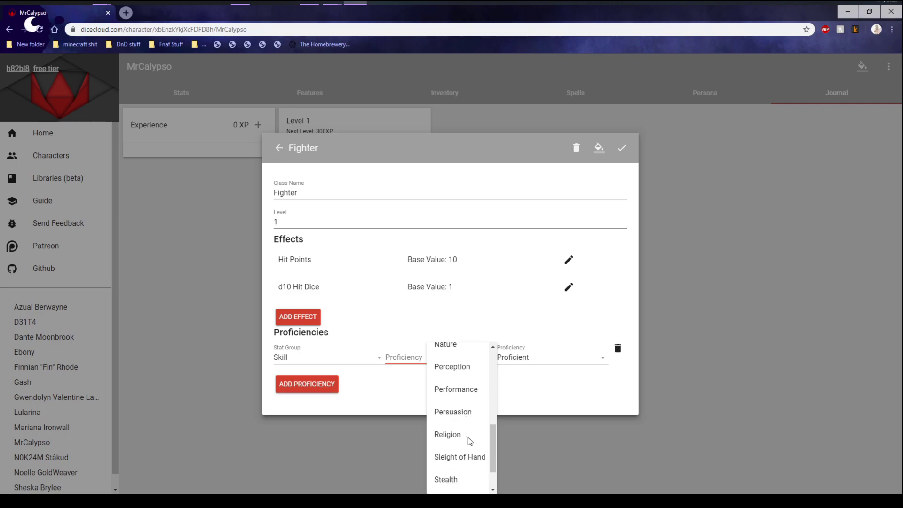
{"action": "left_click", "coordinate": [458, 462]}
{"action": "left_click", "coordinate": [305, 385]}
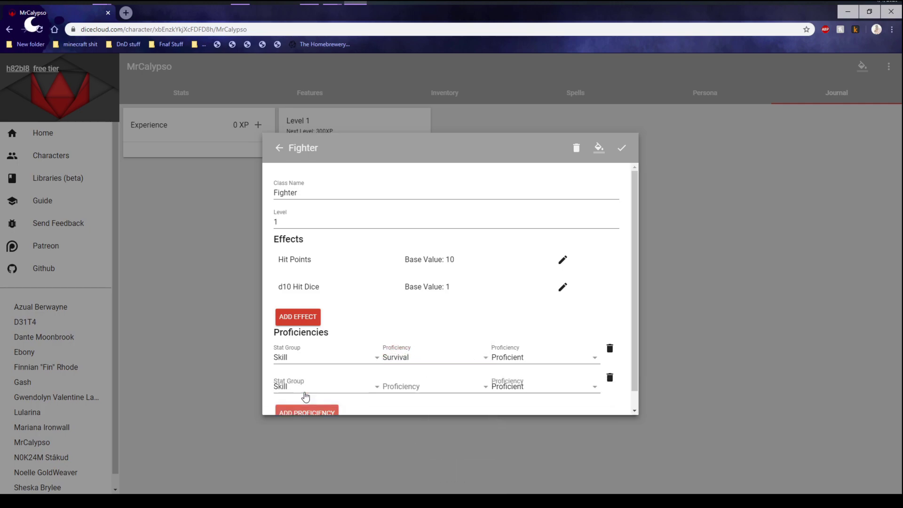
{"action": "left_click", "coordinate": [425, 369]}
{"action": "scroll", "coordinate": [483, 397], "scroll_direction": "down", "scroll_amount": 2}
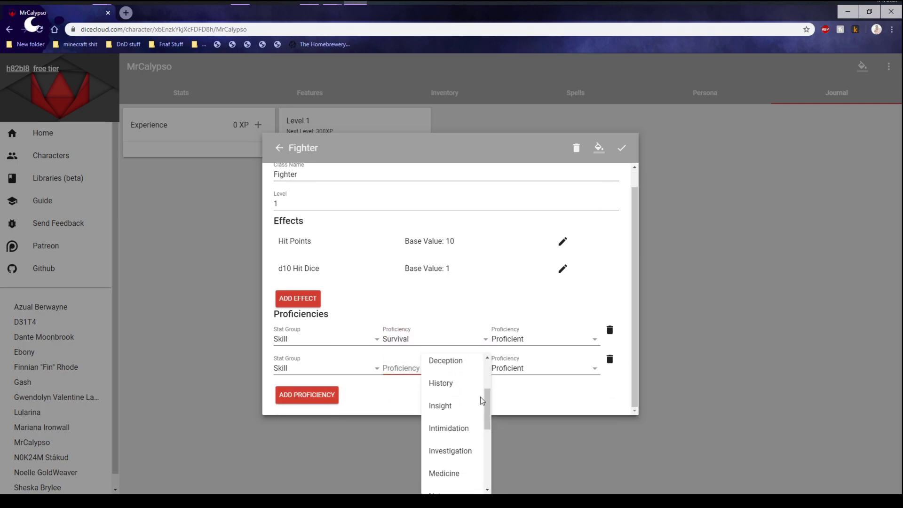
{"action": "scroll", "coordinate": [480, 396], "scroll_direction": "up", "scroll_amount": 2}
{"action": "left_click", "coordinate": [466, 385]}
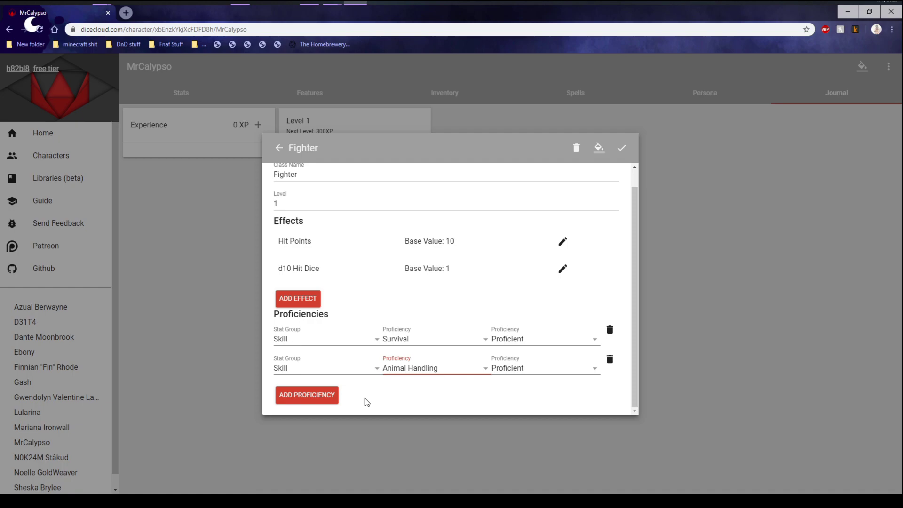
{"action": "left_click", "coordinate": [328, 394]}
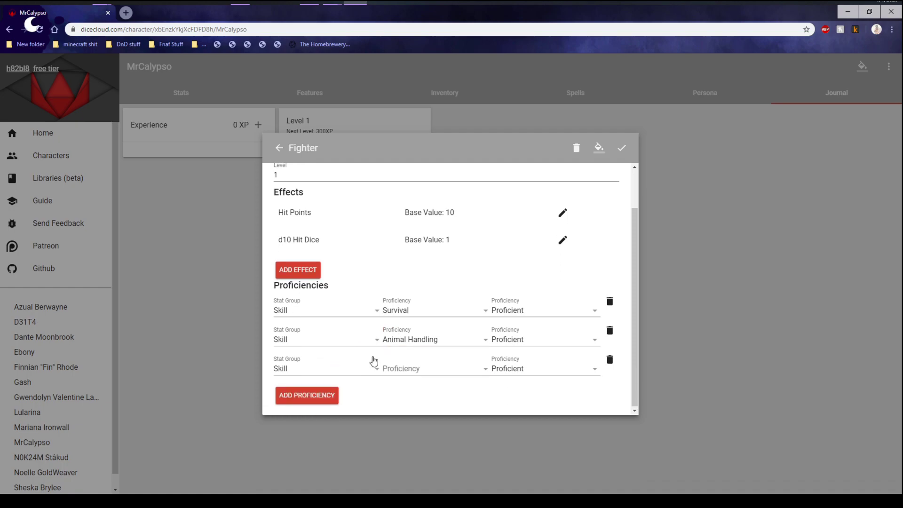
Make the third row a Weapon proficiency named Every
{"action": "left_click", "coordinate": [335, 372]}
{"action": "left_click", "coordinate": [359, 413]}
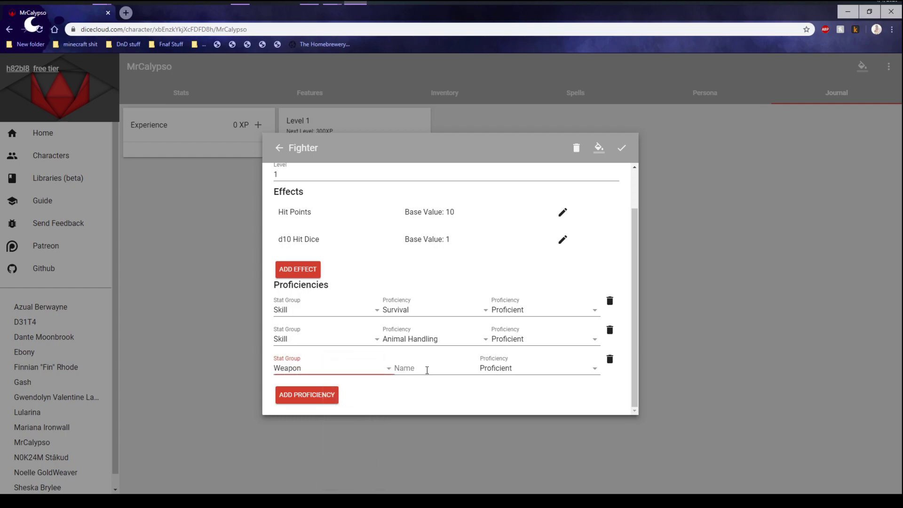
{"action": "left_click", "coordinate": [428, 369]}
{"action": "type", "text": "Every"}
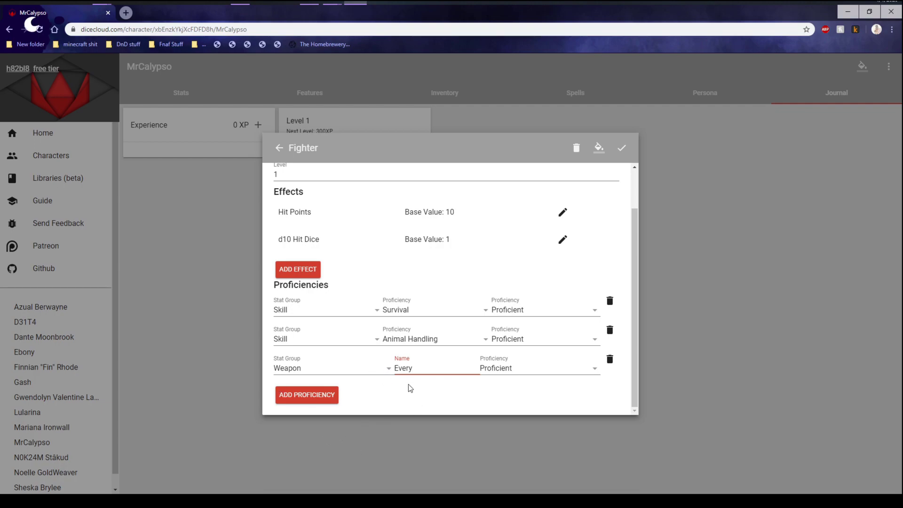
Add an Armor proficiency row named 'All armor and shields'
{"action": "left_click", "coordinate": [329, 396]}
{"action": "scroll", "coordinate": [339, 376], "scroll_direction": "down", "scroll_amount": 1}
{"action": "left_click", "coordinate": [339, 376]}
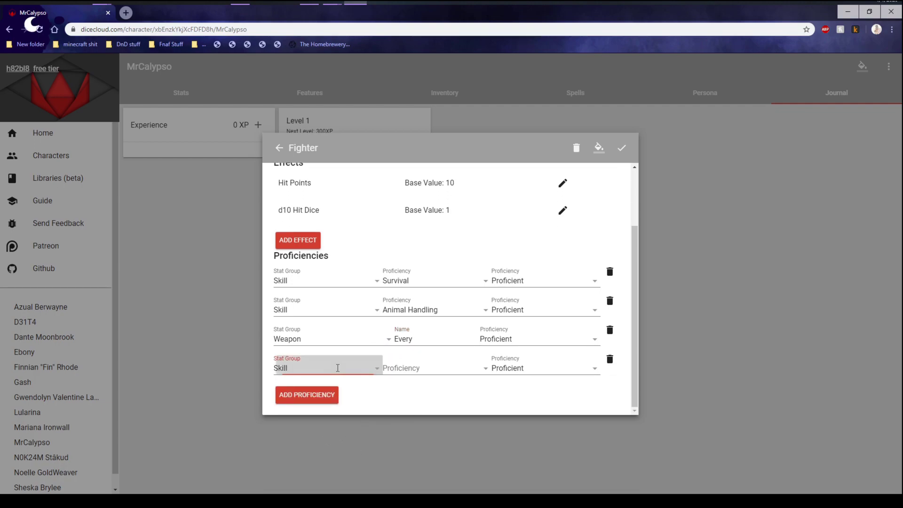
{"action": "left_click", "coordinate": [335, 431]}
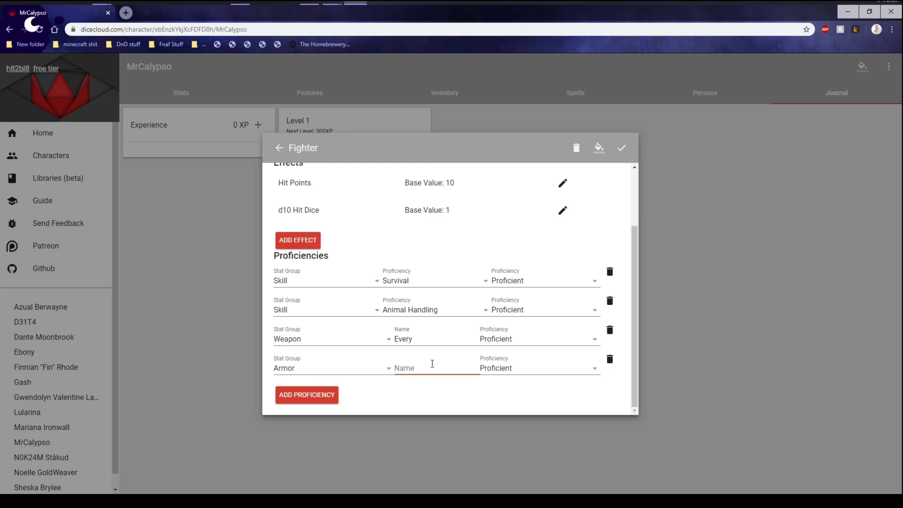
{"action": "type", "text": "All amor"}
{"action": "key", "text": "BackSpace"}
{"action": "key", "text": "BackSpace"}
{"action": "type", "text": "or"}
{"action": "key", "text": "BackSpace"}
{"action": "key", "text": "BackSpace"}
{"action": "key", "text": "BackSpace"}
{"action": "type", "text": "rmot"}
{"action": "type", "text": "r and shie"}
{"action": "type", "text": "lds"}
{"action": "left_click", "coordinate": [388, 396]}
{"action": "left_click", "coordinate": [312, 395]}
{"action": "scroll", "coordinate": [360, 379], "scroll_direction": "down", "scroll_amount": 1}
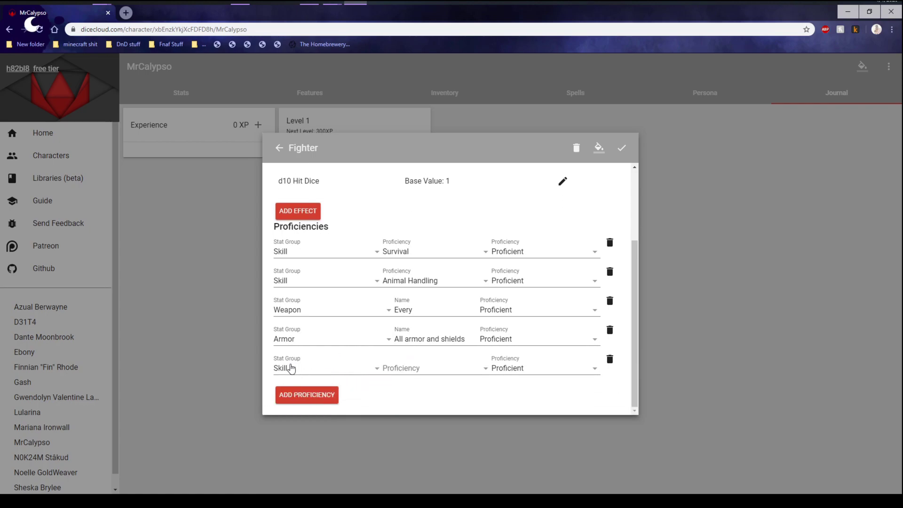
Set the fifth and a new sixth proficiency row to Saving Throw
{"action": "left_click", "coordinate": [320, 371]}
{"action": "left_click", "coordinate": [352, 386]}
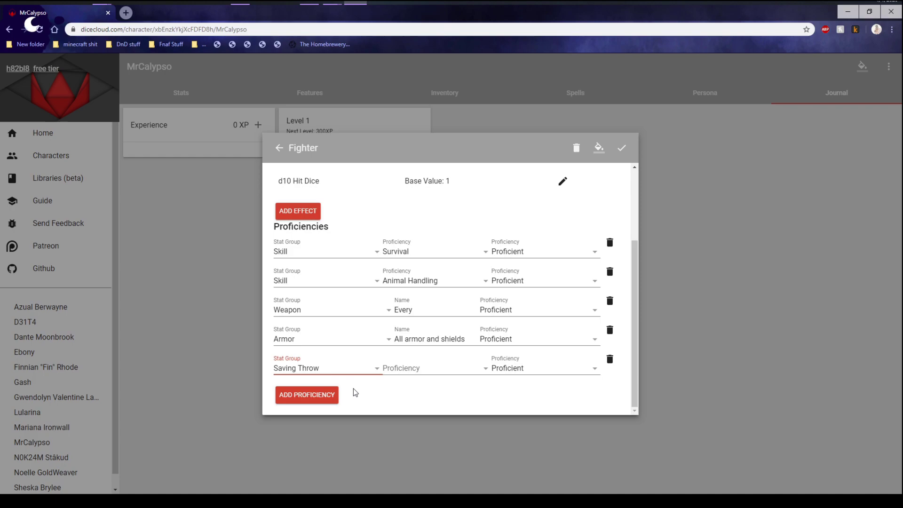
{"action": "left_click", "coordinate": [329, 397]}
{"action": "left_click", "coordinate": [327, 374]}
{"action": "left_click", "coordinate": [352, 384]}
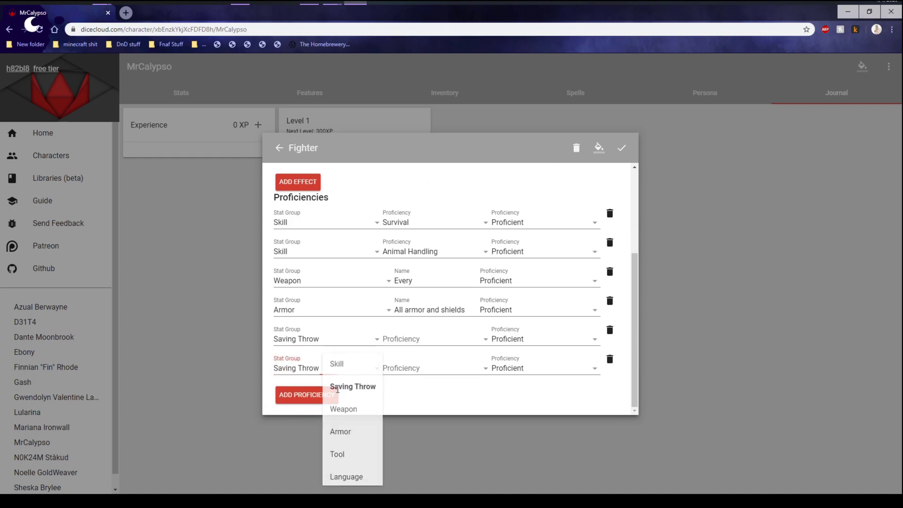
Choose Strength Save and Constitution Save for those two rows
{"action": "left_click", "coordinate": [412, 344]}
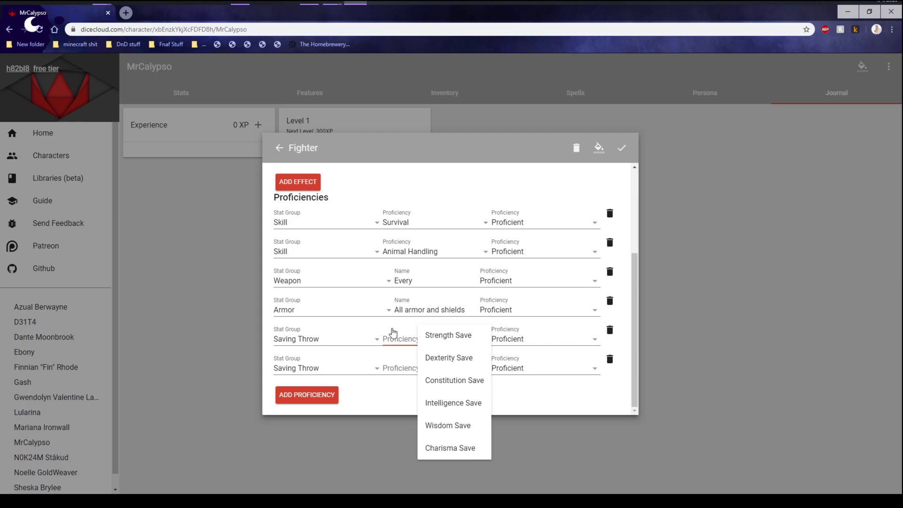
{"action": "left_click", "coordinate": [428, 335]}
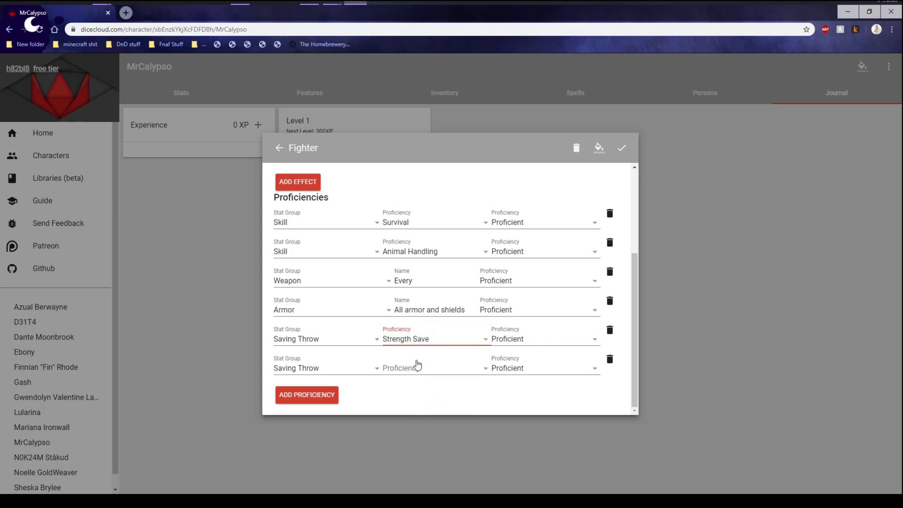
{"action": "left_click", "coordinate": [418, 367]}
{"action": "left_click", "coordinate": [458, 409]}
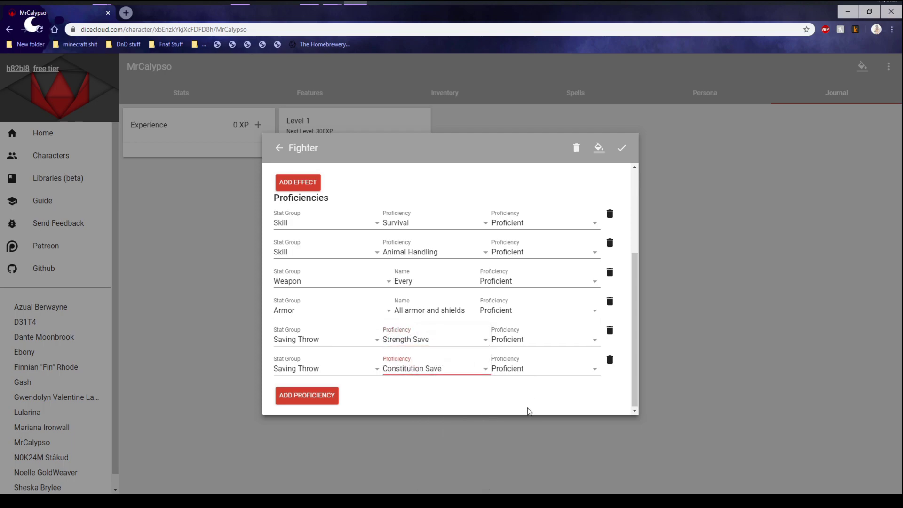
{"action": "scroll", "coordinate": [527, 408], "scroll_direction": "up", "scroll_amount": 1}
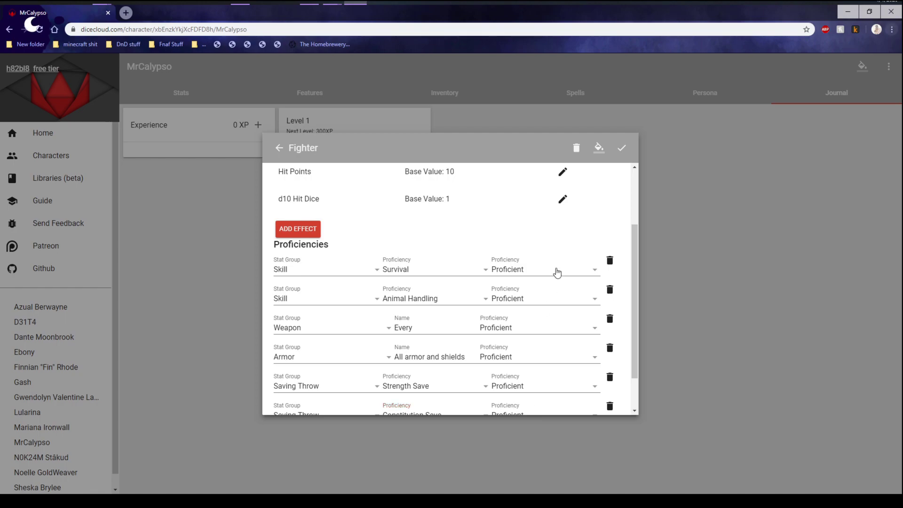
Save the Fighter class and view the Features tab showing Every weapon and All armor and shields proficiencies
{"action": "left_click", "coordinate": [622, 149]}
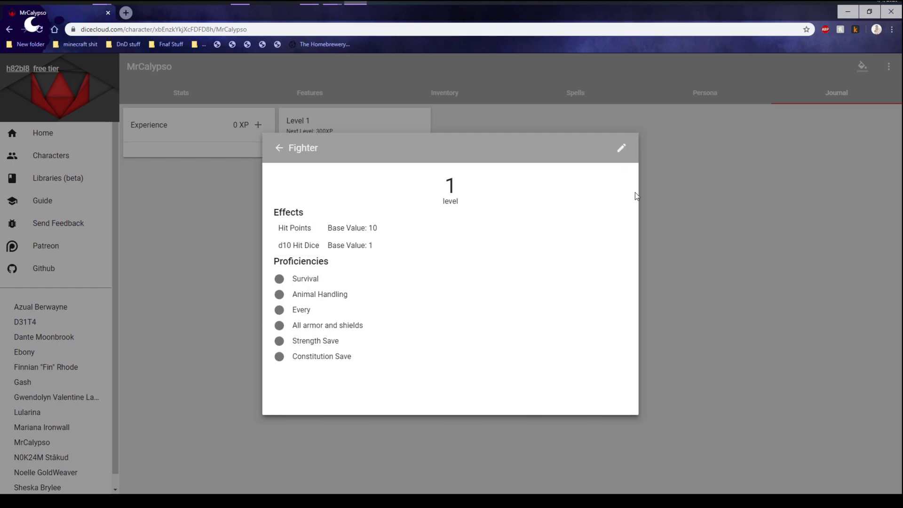
{"action": "left_click", "coordinate": [790, 303]}
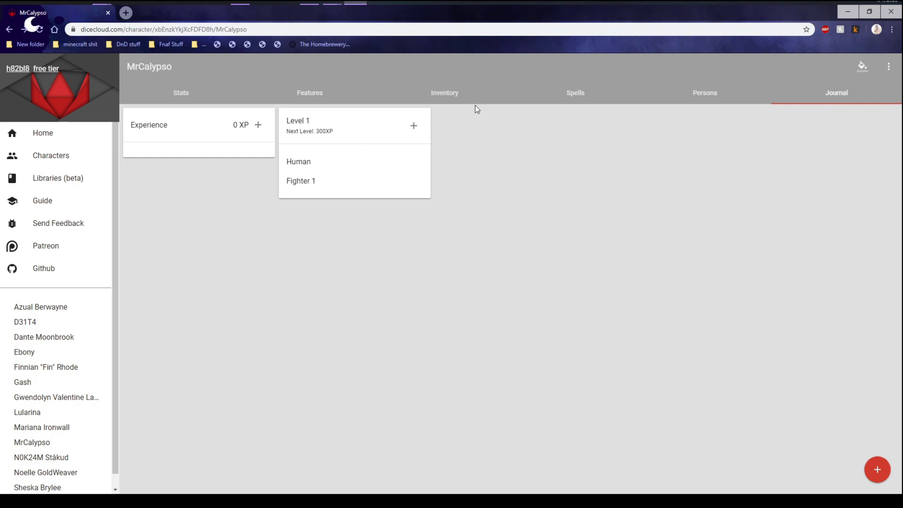
{"action": "left_click", "coordinate": [337, 100]}
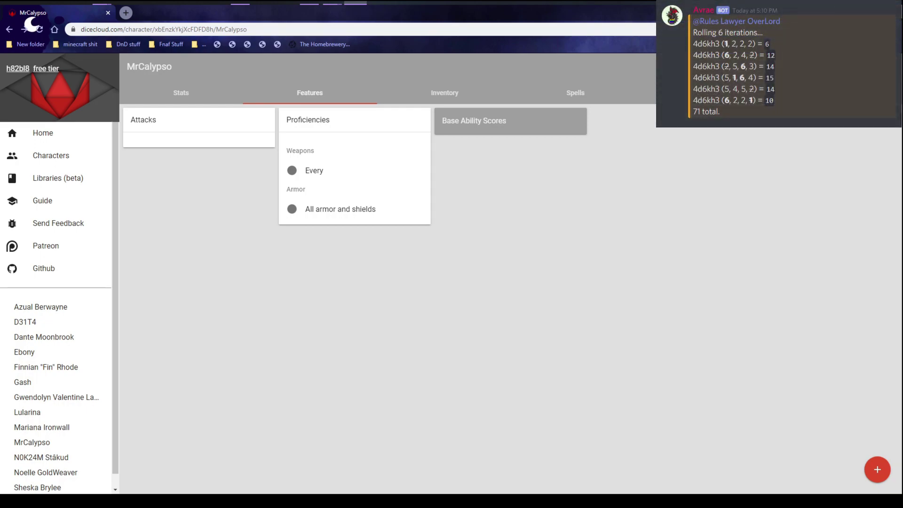
Open Base Ability Scores for editing and change Dexterity's base value from 10 to 6
{"action": "left_click", "coordinate": [527, 128]}
{"action": "left_click", "coordinate": [695, 377]}
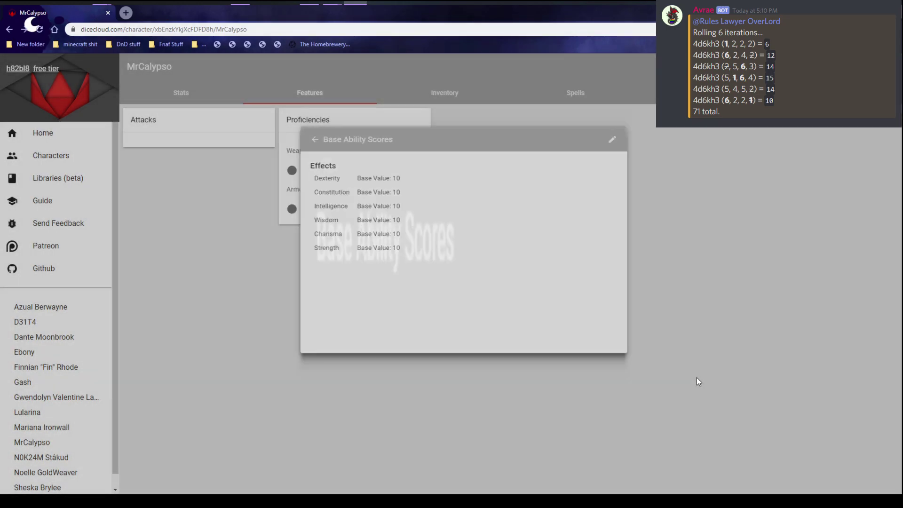
{"action": "left_click", "coordinate": [501, 132]}
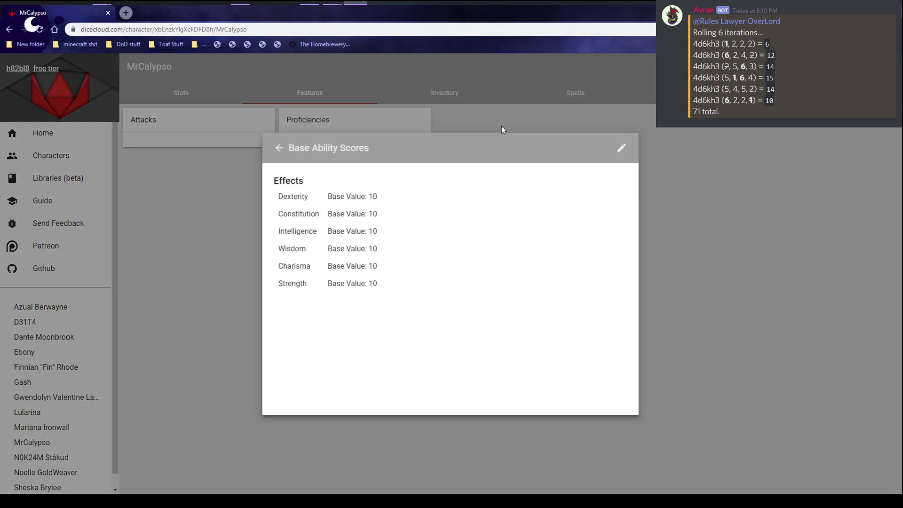
{"action": "left_click", "coordinate": [225, 239]}
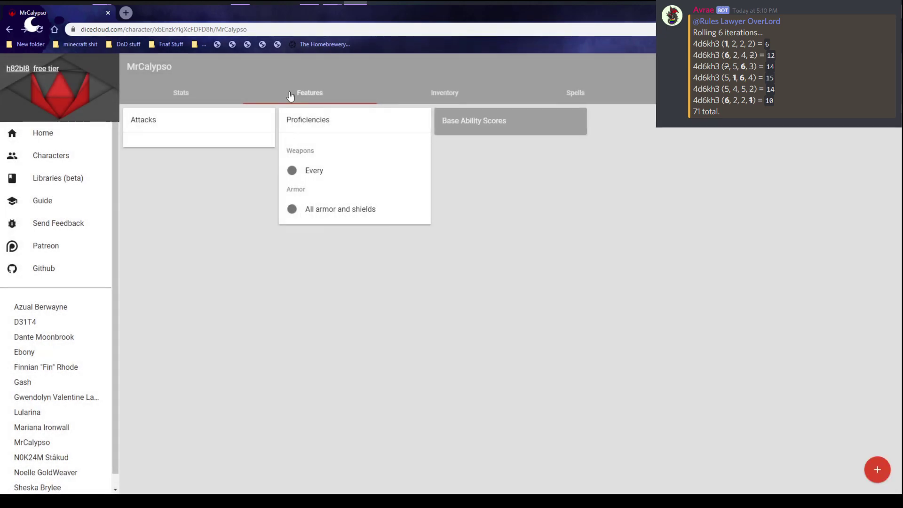
{"action": "left_click", "coordinate": [500, 120]}
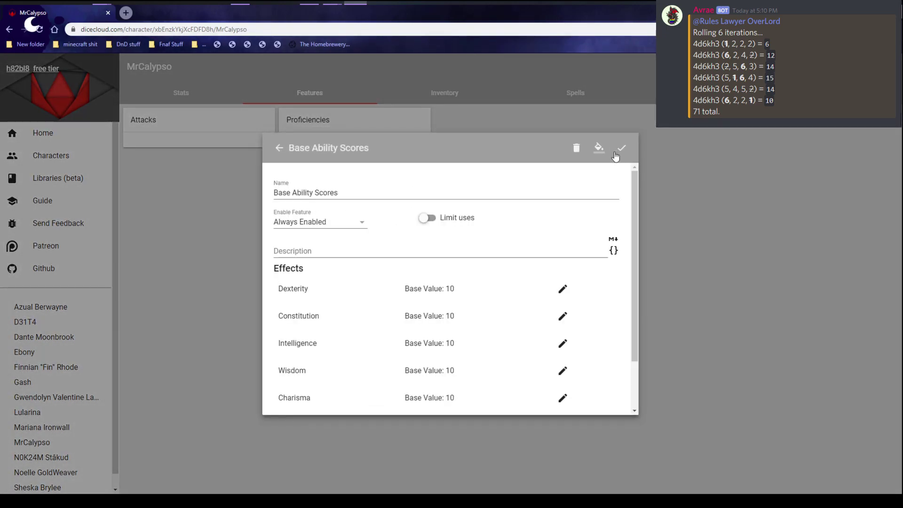
{"action": "scroll", "coordinate": [534, 217], "scroll_direction": "down", "scroll_amount": 2}
{"action": "left_click", "coordinate": [564, 231]}
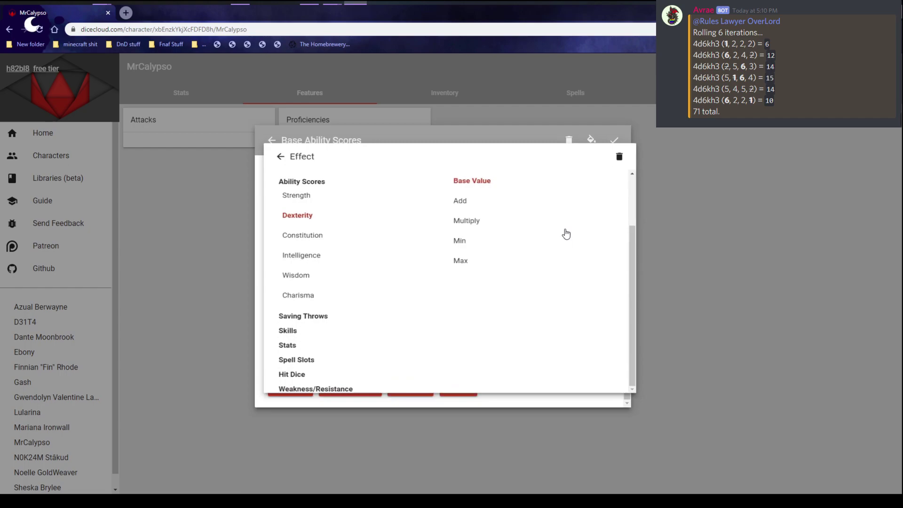
{"action": "left_click", "coordinate": [319, 232]}
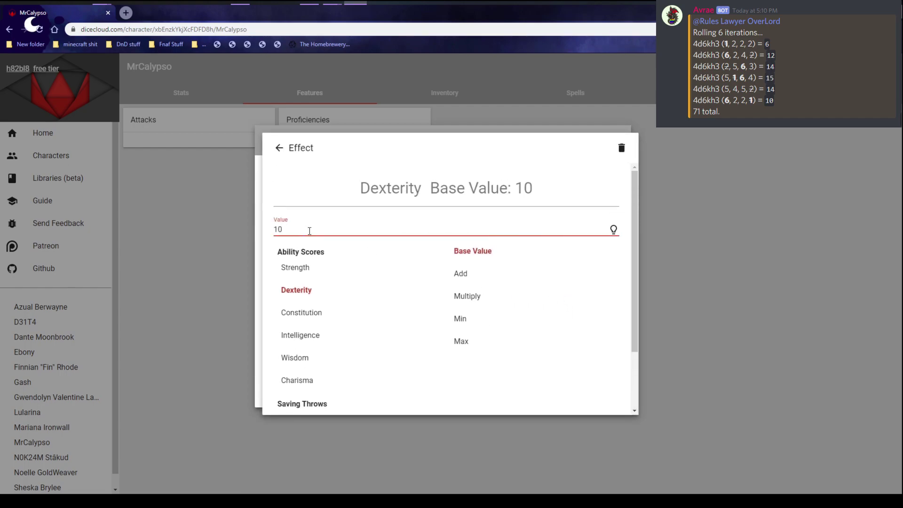
{"action": "key", "text": "BackSpace"}
{"action": "key", "text": "BackSpace"}
{"action": "type", "text": "6"}
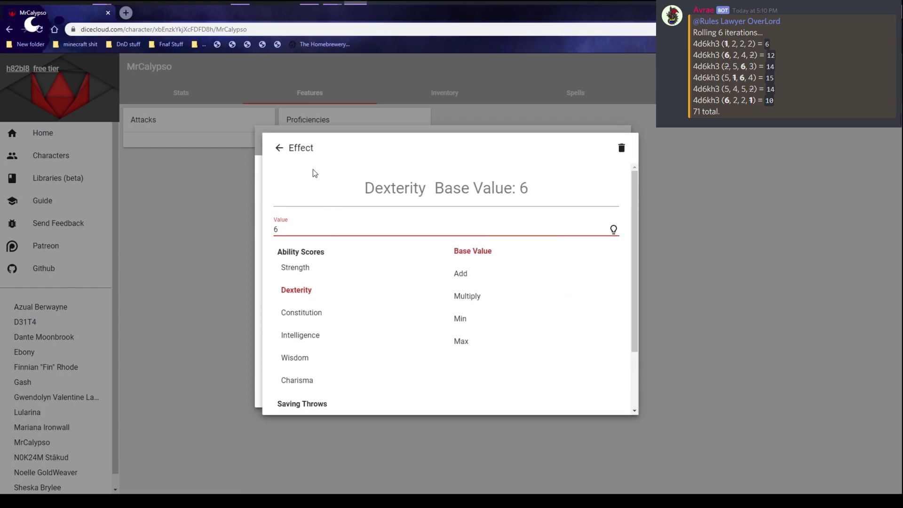
{"action": "left_click", "coordinate": [313, 170]}
{"action": "left_click", "coordinate": [279, 148]}
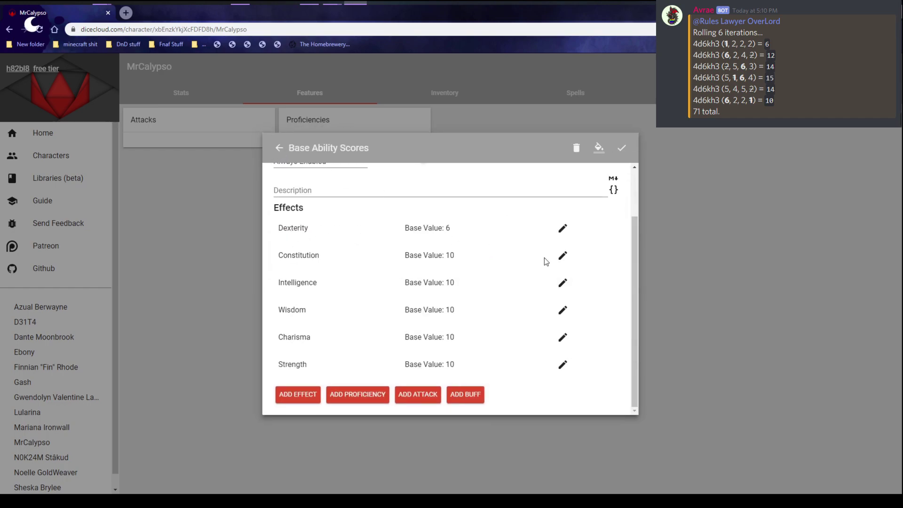
Set Constitution's base value to 12 and Intelligence's to 14
{"action": "left_click", "coordinate": [563, 256]}
{"action": "left_click", "coordinate": [352, 227]}
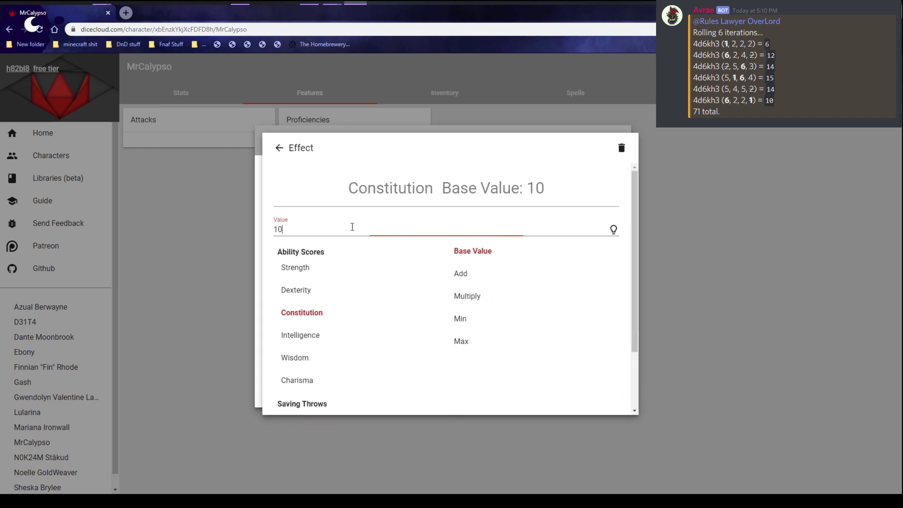
{"action": "key", "text": "BackSpace"}
{"action": "key", "text": "BackSpace"}
{"action": "type", "text": "12"}
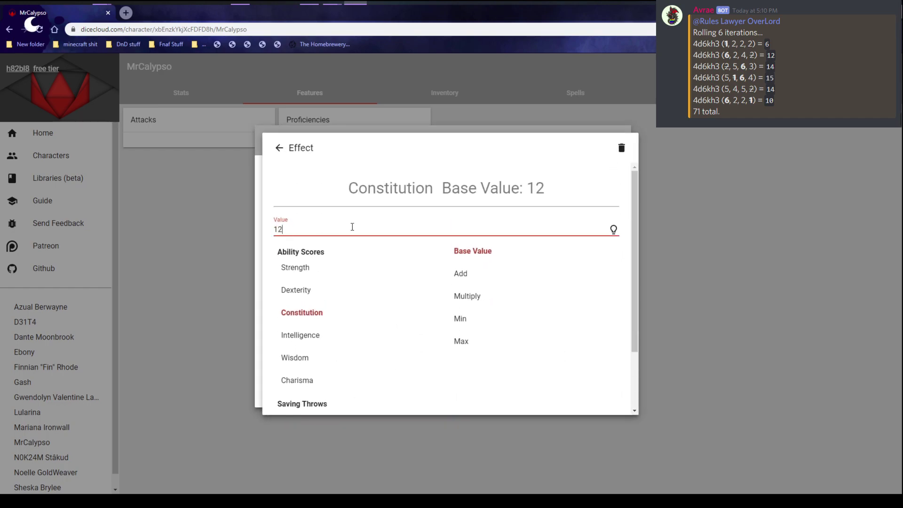
{"action": "left_click", "coordinate": [277, 149]}
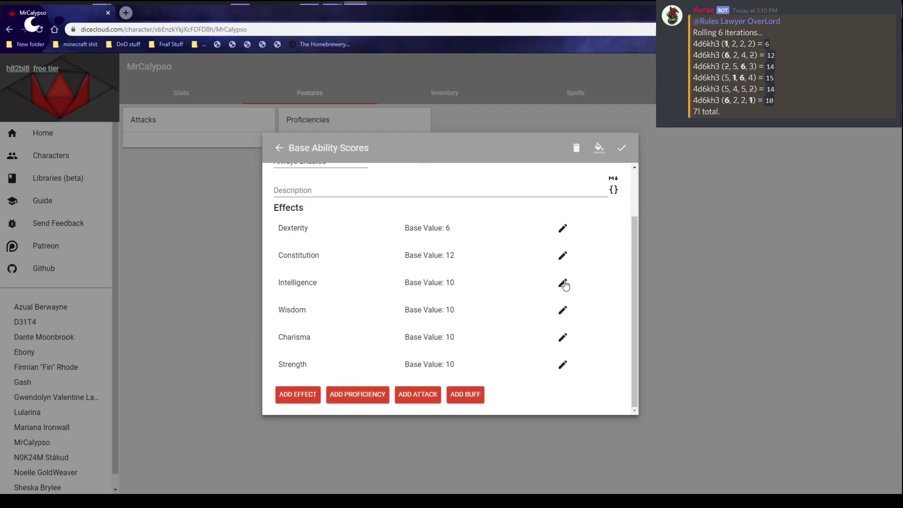
{"action": "left_click", "coordinate": [562, 283]}
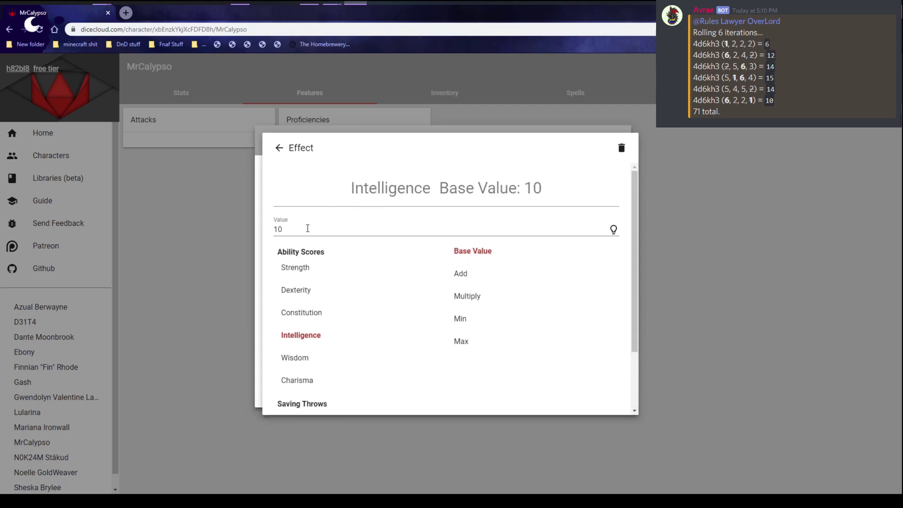
{"action": "left_click", "coordinate": [306, 227]}
{"action": "key", "text": "BackSpace"}
{"action": "key", "text": "BackSpace"}
{"action": "type", "text": "14"}
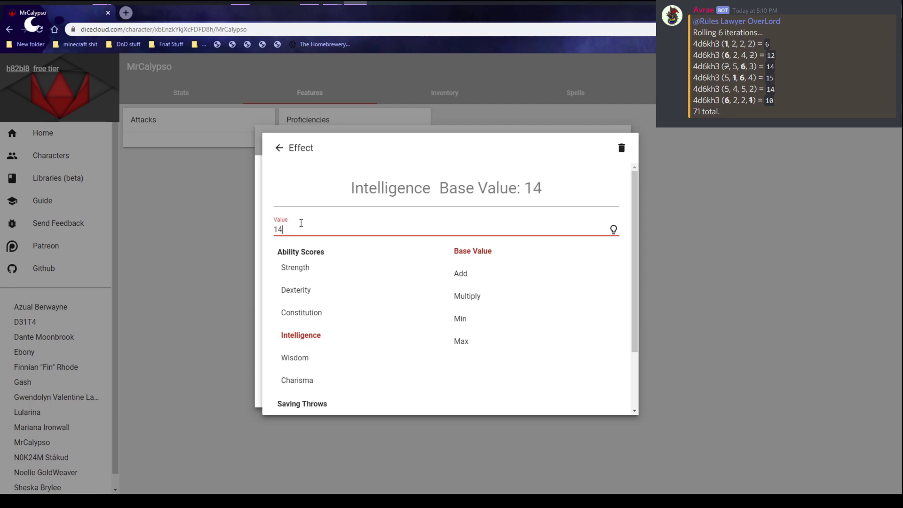
{"action": "left_click", "coordinate": [328, 170]}
{"action": "left_click", "coordinate": [279, 149]}
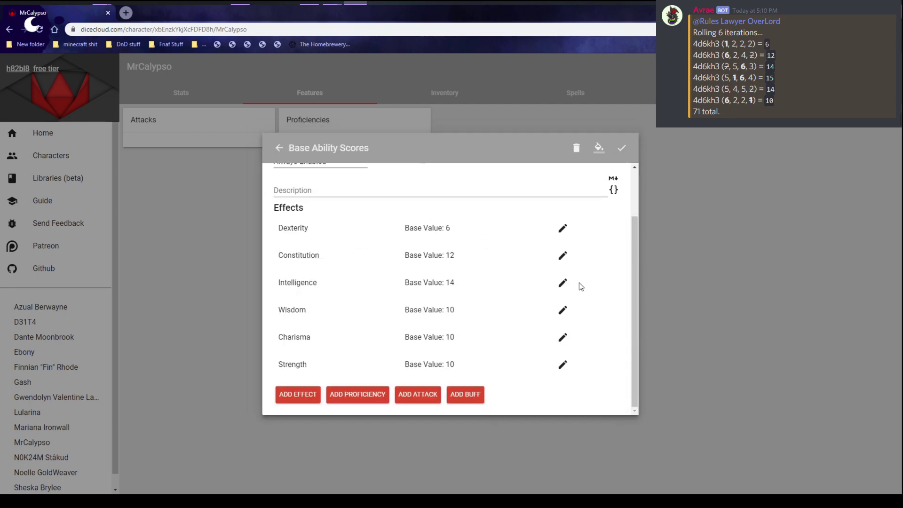
Set Wisdom's base value to 15 and Charisma's to 14
{"action": "left_click", "coordinate": [563, 311]}
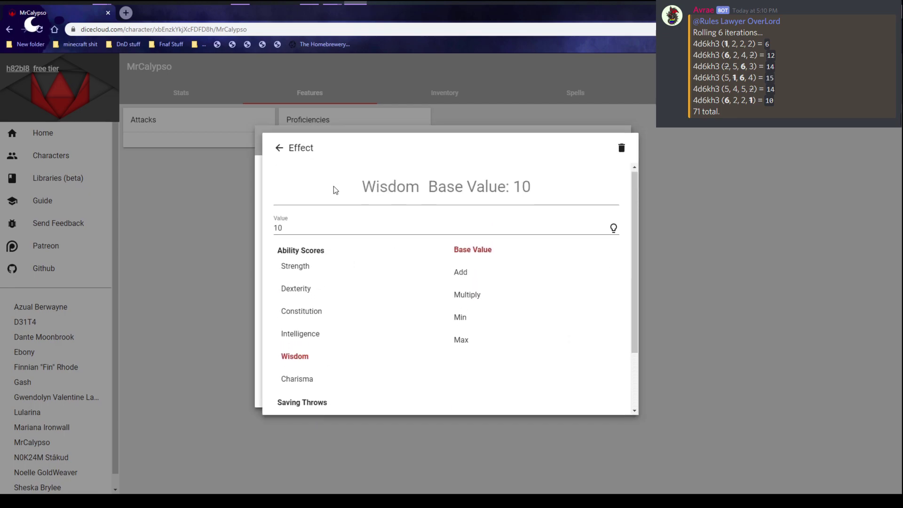
{"action": "left_click", "coordinate": [313, 233]}
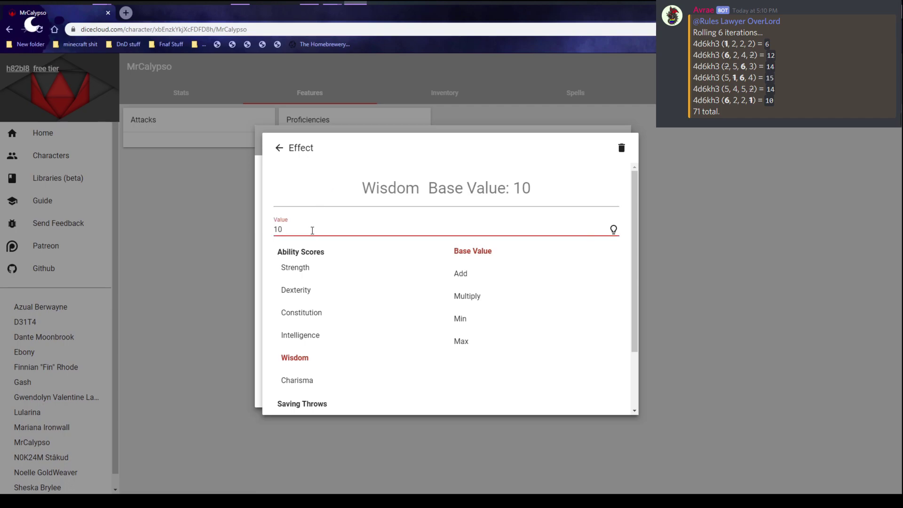
{"action": "key", "text": "BackSpace"}
{"action": "key", "text": "BackSpace"}
{"action": "type", "text": "15"}
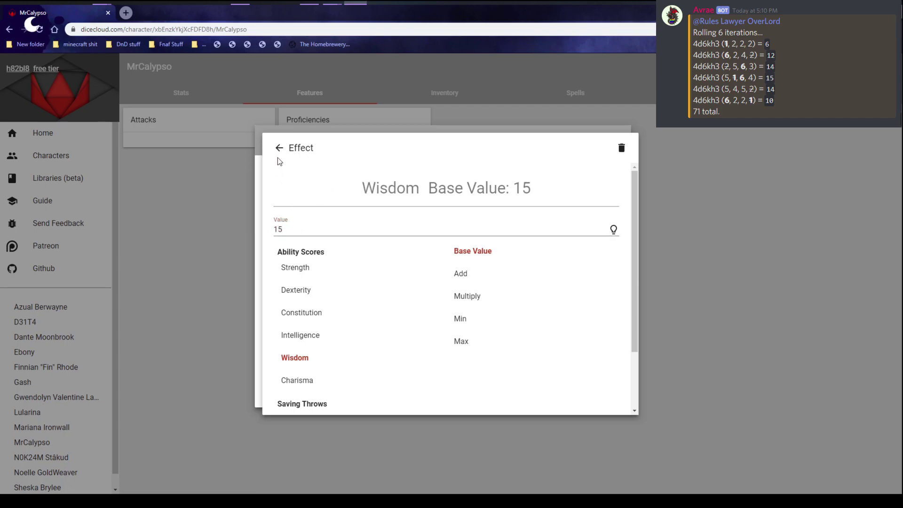
{"action": "left_click", "coordinate": [279, 148]}
{"action": "left_click", "coordinate": [563, 337]}
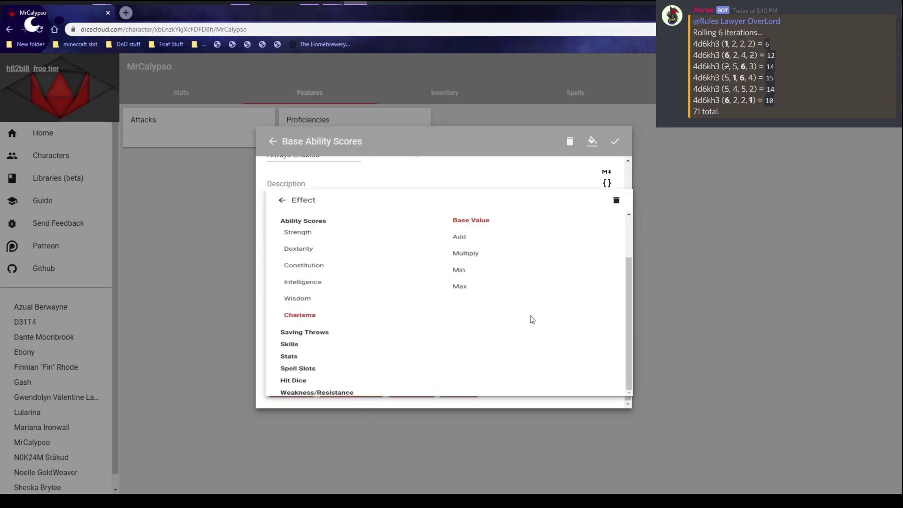
{"action": "left_click", "coordinate": [311, 225]}
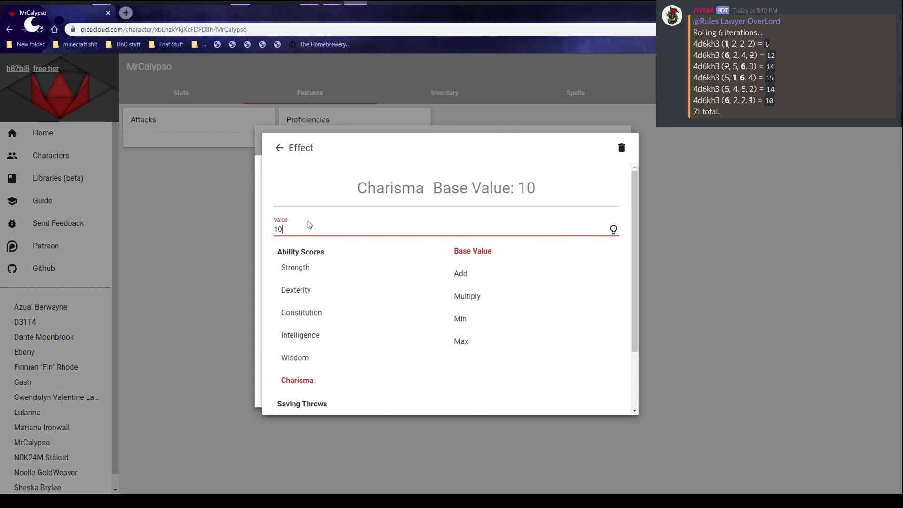
{"action": "key", "text": "BackSpace"}
{"action": "key", "text": "BackSpace"}
{"action": "type", "text": "14"}
{"action": "left_click", "coordinate": [279, 148]}
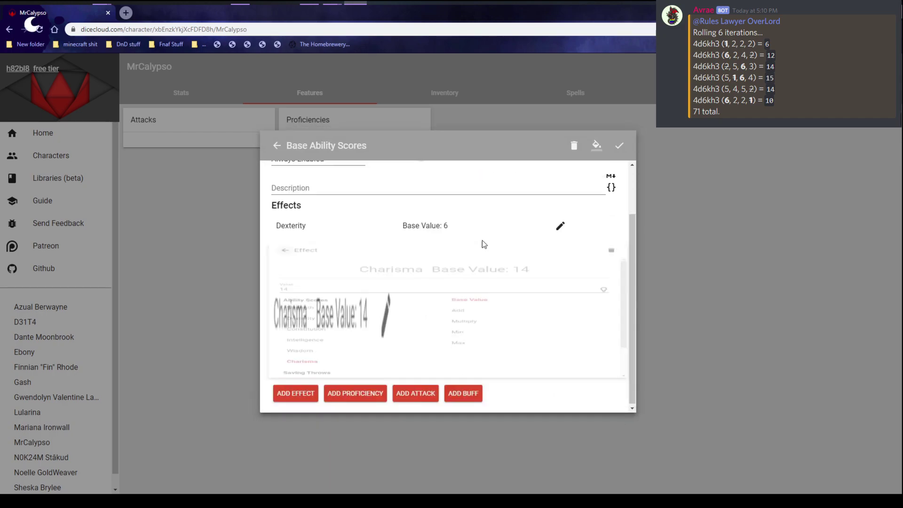
Check that Strength's base value stays at 10
{"action": "left_click", "coordinate": [561, 364]}
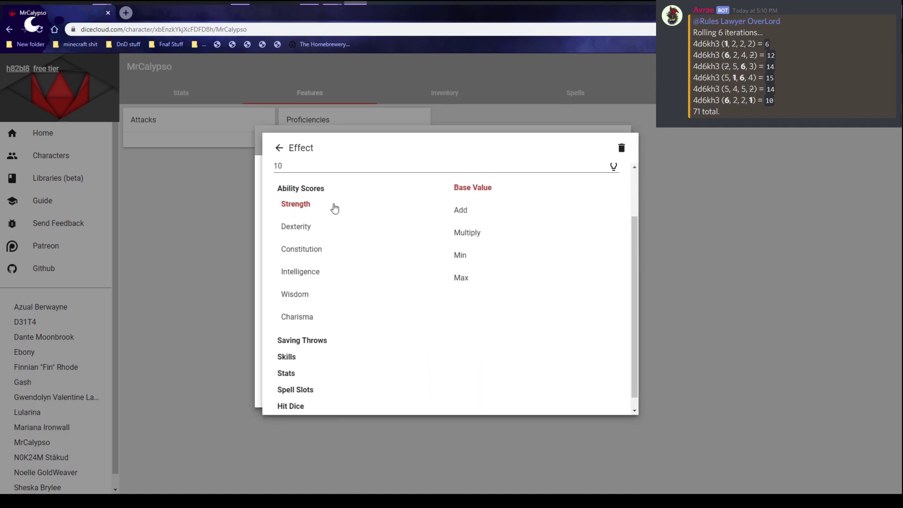
{"action": "left_click", "coordinate": [278, 148]}
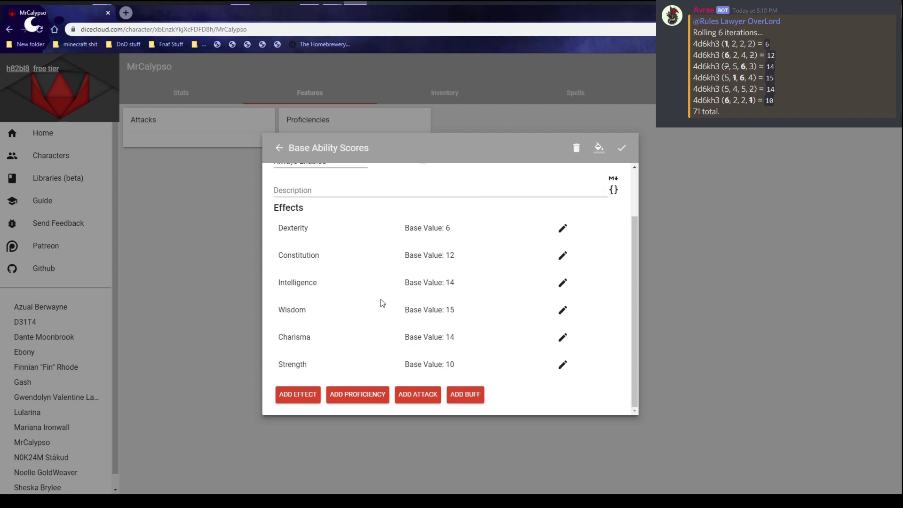
{"action": "scroll", "coordinate": [343, 294], "scroll_direction": "up", "scroll_amount": 3}
{"action": "scroll", "coordinate": [381, 297], "scroll_direction": "down", "scroll_amount": 2}
Save the base ability scores and view the Stats overview with the raised scores
{"action": "left_click", "coordinate": [621, 148]}
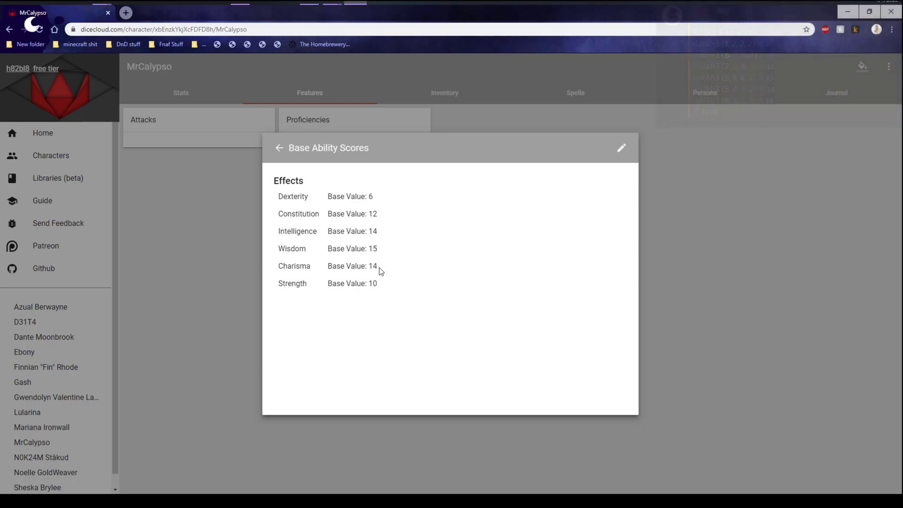
{"action": "left_click", "coordinate": [695, 368]}
{"action": "left_click", "coordinate": [207, 102]}
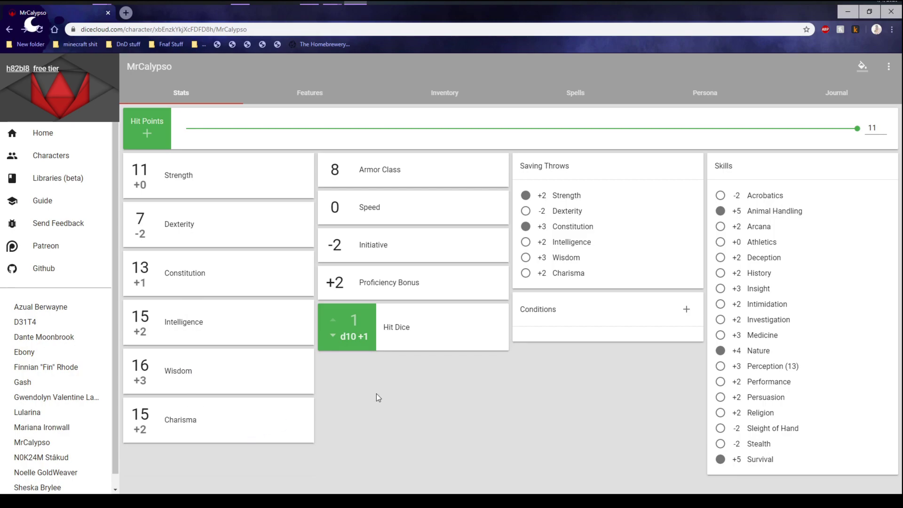
Check the Human race details in the Journal, then return to Stats
{"action": "left_click", "coordinate": [830, 92]}
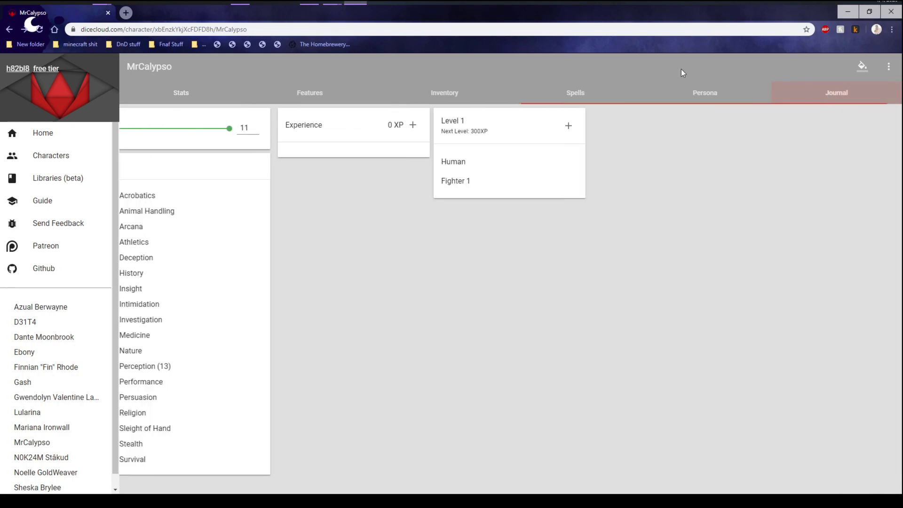
{"action": "left_click", "coordinate": [305, 165]}
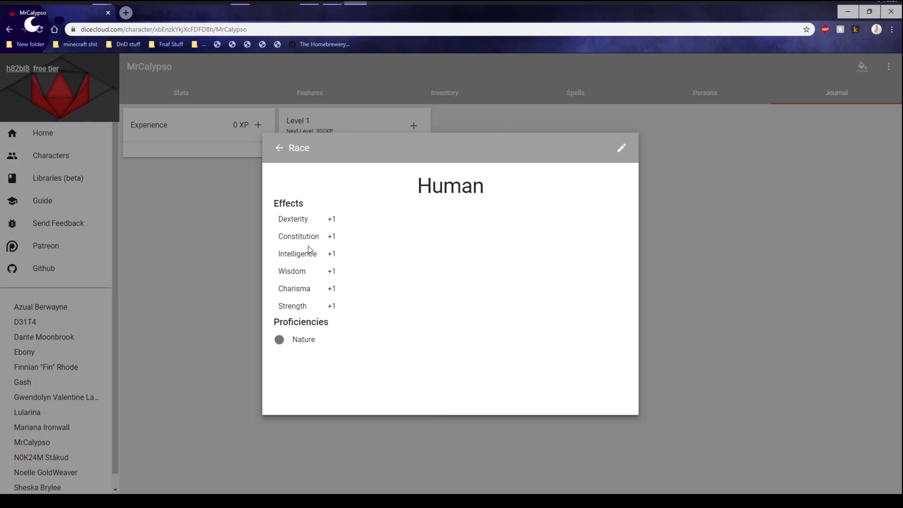
{"action": "left_click", "coordinate": [146, 202]}
{"action": "left_click", "coordinate": [161, 92]}
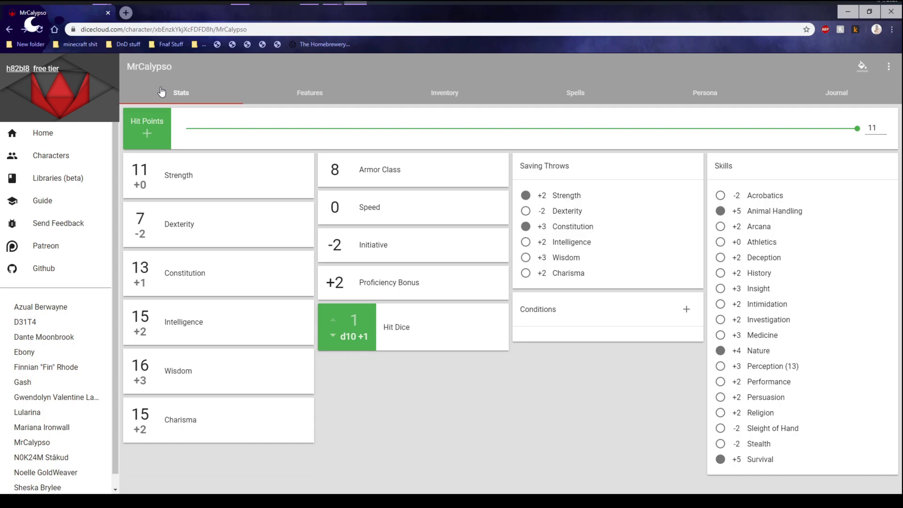
{"action": "left_click", "coordinate": [298, 95]}
{"action": "left_click", "coordinate": [468, 98]}
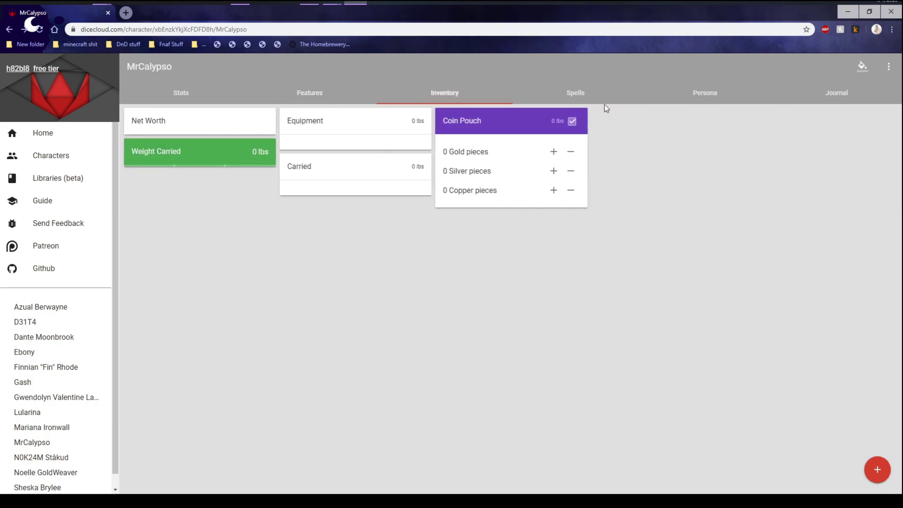
{"action": "left_click", "coordinate": [576, 96]}
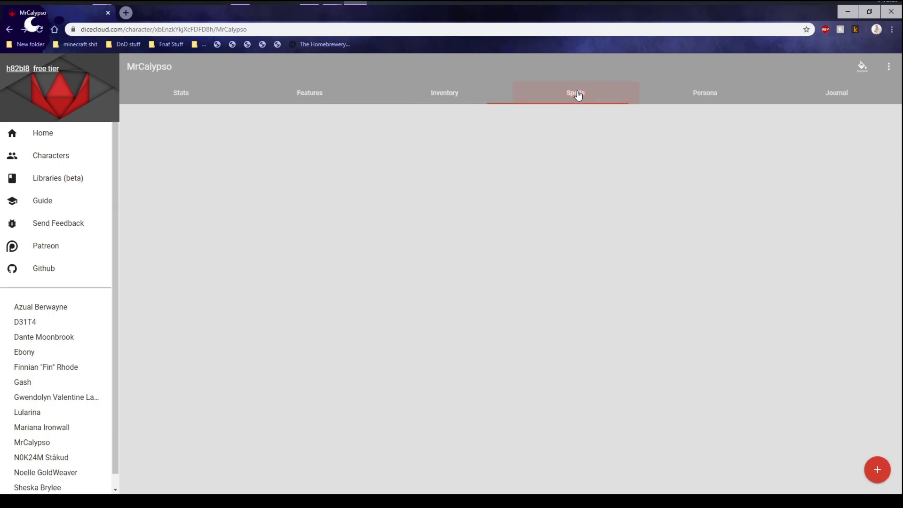
{"action": "left_click", "coordinate": [700, 100]}
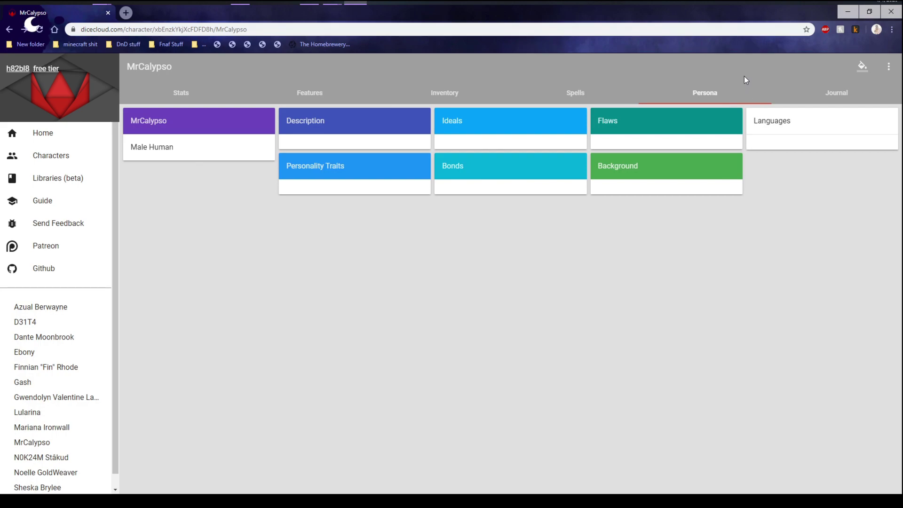
{"action": "left_click", "coordinate": [606, 100]}
{"action": "left_click", "coordinate": [478, 102]}
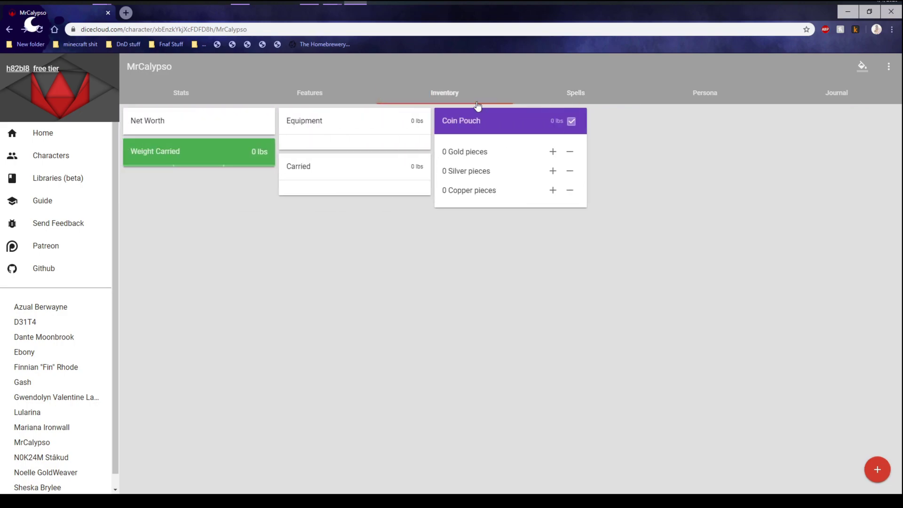
{"action": "left_click", "coordinate": [311, 95]}
{"action": "left_click", "coordinate": [179, 95]}
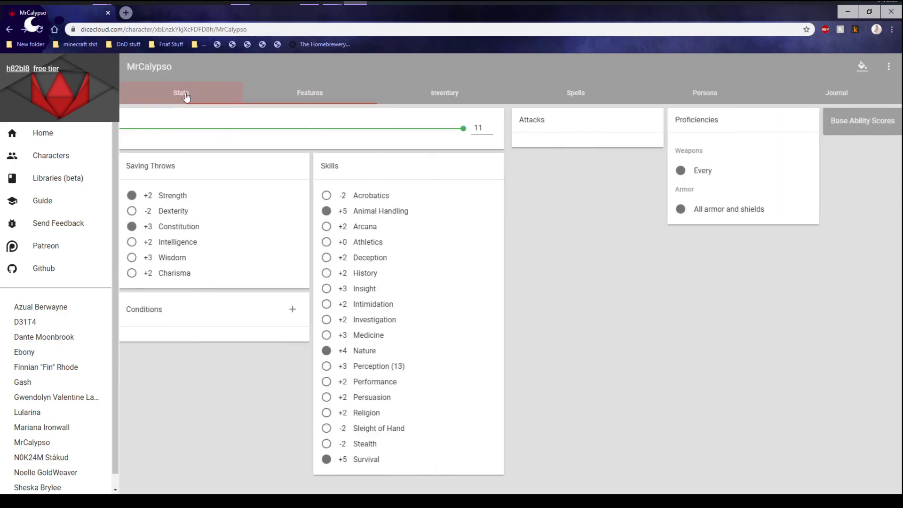
{"action": "left_click", "coordinate": [833, 103]}
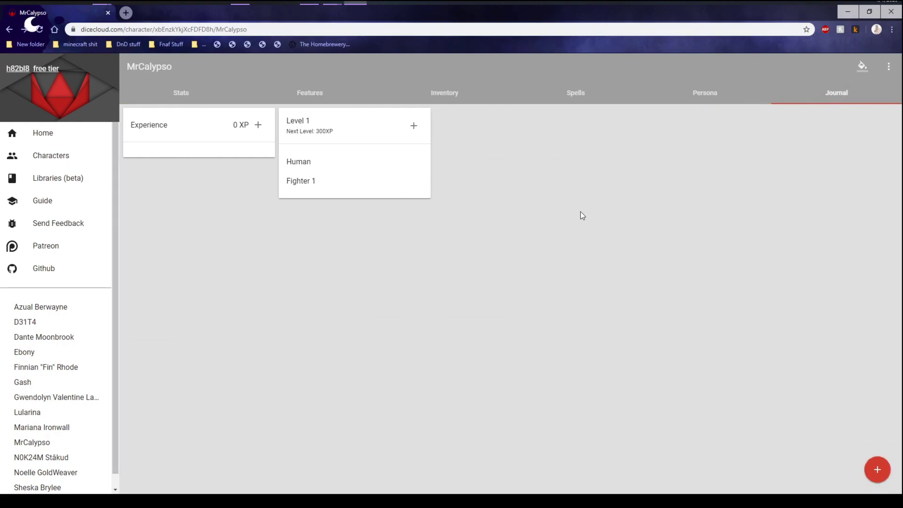
{"action": "left_click", "coordinate": [208, 99]}
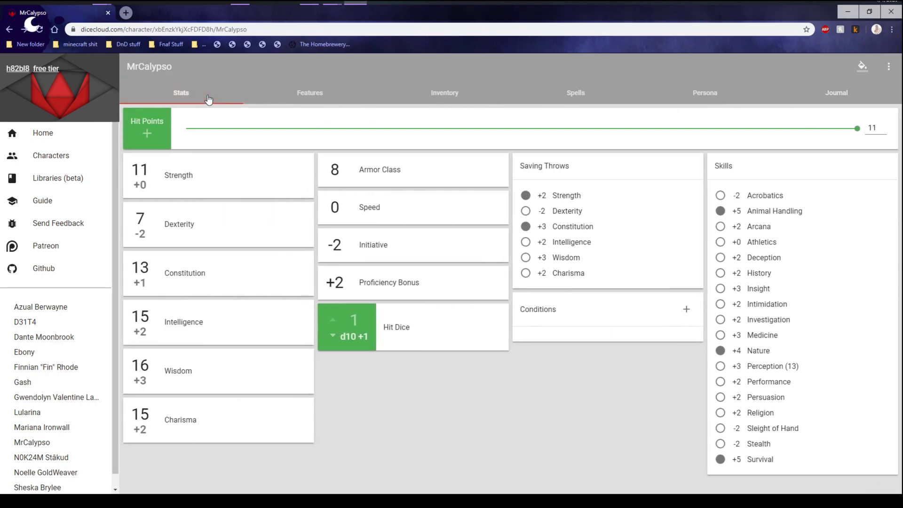